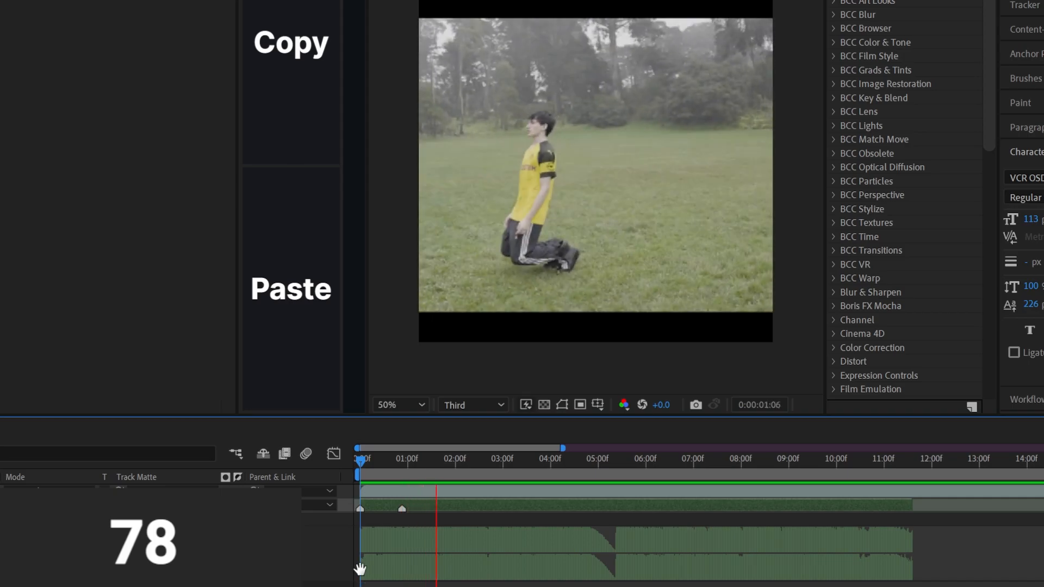
- Play the music and add a beat marker to the audio layer at about 0:00:01:08
key("space")
left_click(461, 471)
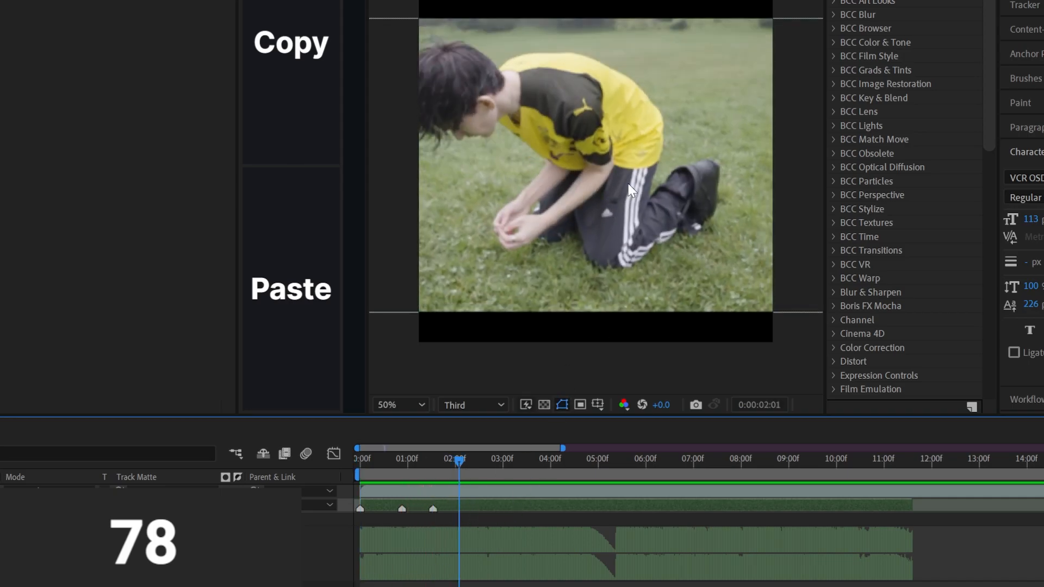
left_click(488, 457)
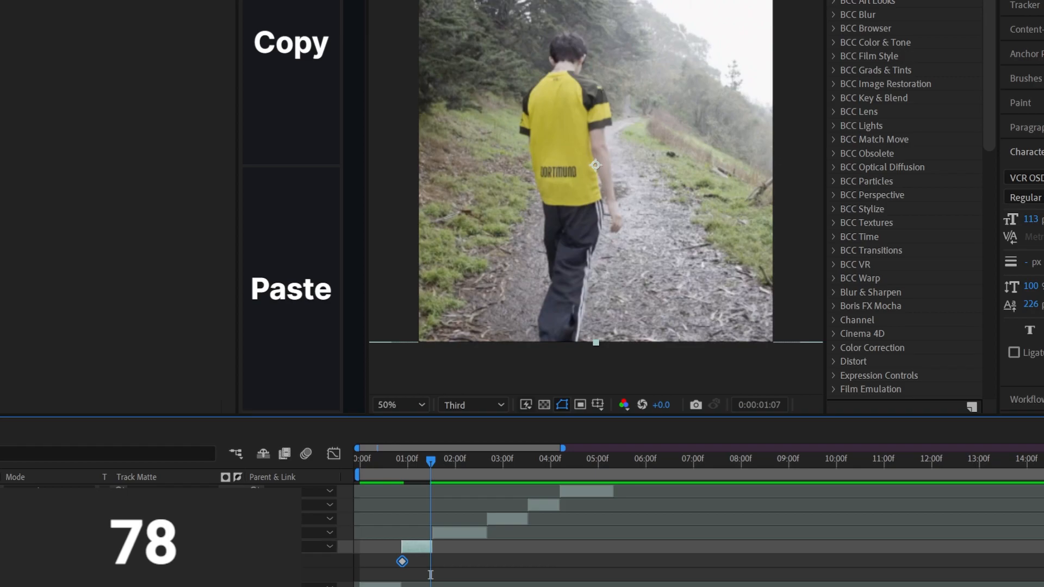
- Add time-remap keyframes at the end of the second clip and midway through the third clip
left_click_drag(430, 574, 430, 575)
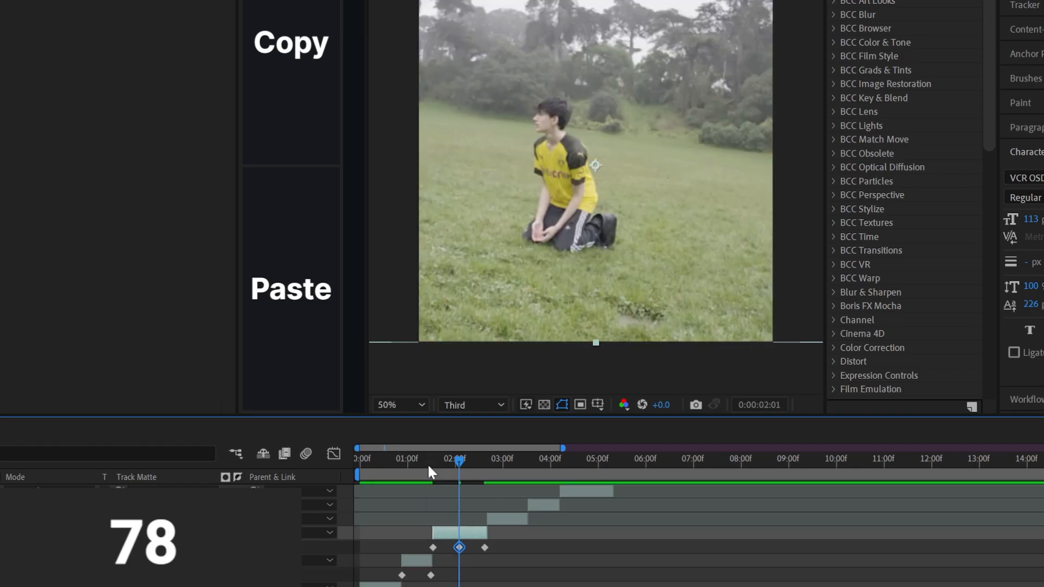
left_click(427, 463)
key("space")
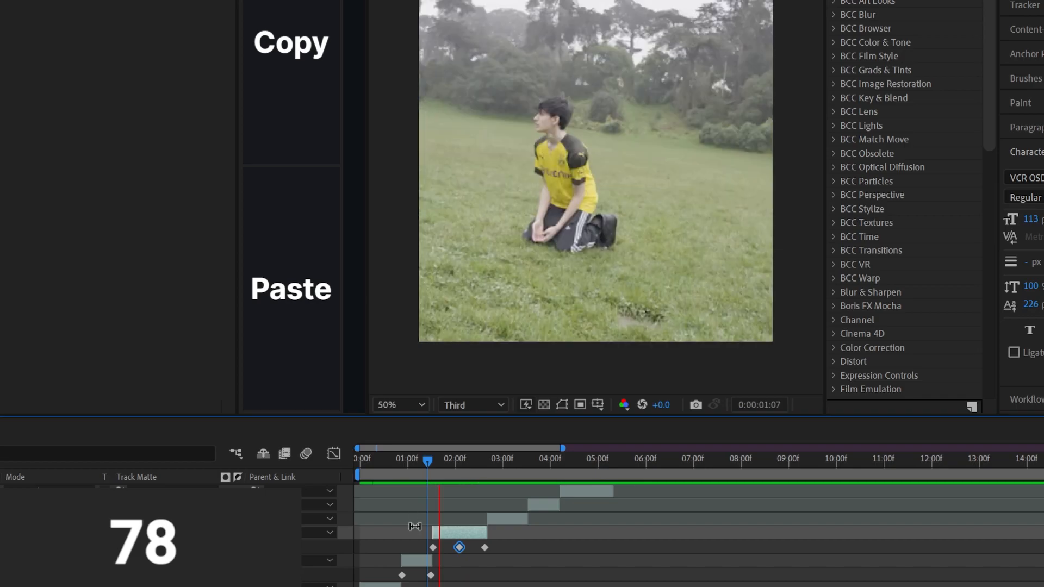
- Move the third clip's last time-remap keyframe to 0:00:02:06 and paste another keyframe at the clip's end
key("space")
mouse_move(484, 548)
left_mouse_down()
mouse_move(496, 547)
mouse_move(475, 548)
left_mouse_up()
scroll(474, 548, "up", 3)
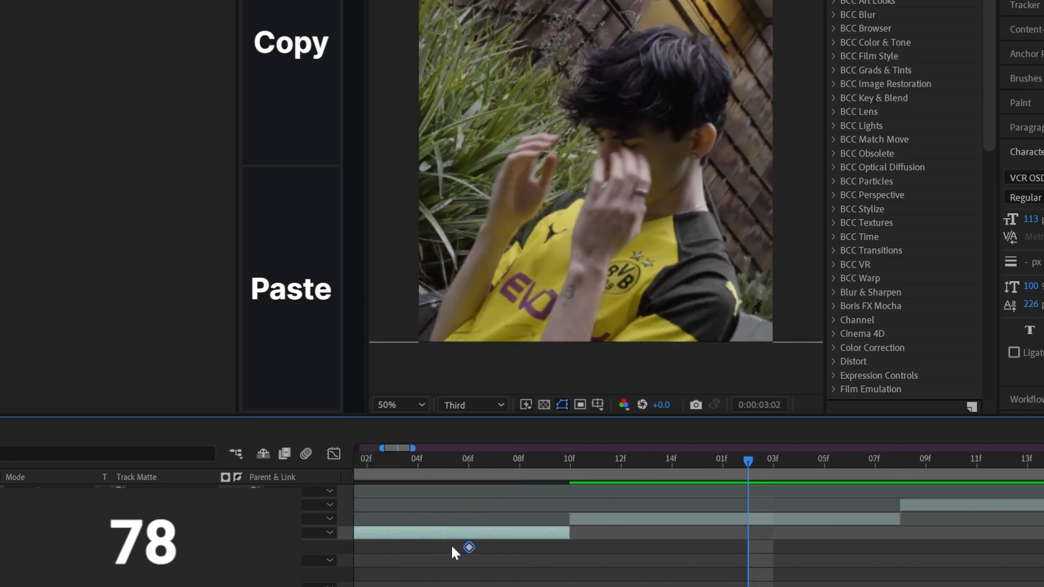
scroll(451, 546, "down", 2)
left_click(478, 455)
key("ctrl+v")
left_click(371, 474)
left_click_drag(379, 472, 321, 470)
key("space")
key("space")
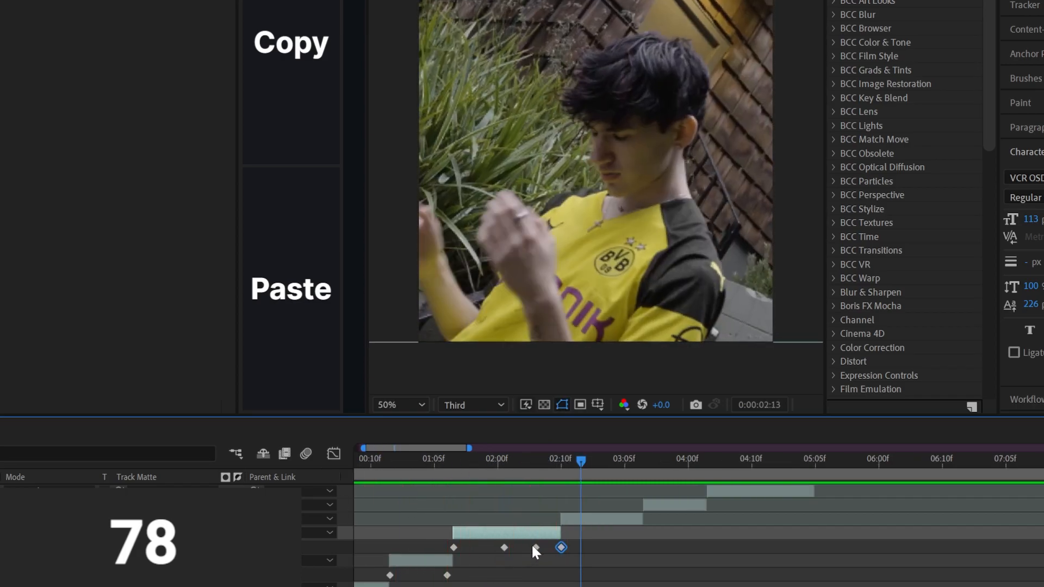
- Shift the third clip's third time-remap keyframe to about 0:00:02:05, previewing the speed change
left_click_drag(510, 548, 517, 548)
left_click(415, 472)
key("space")
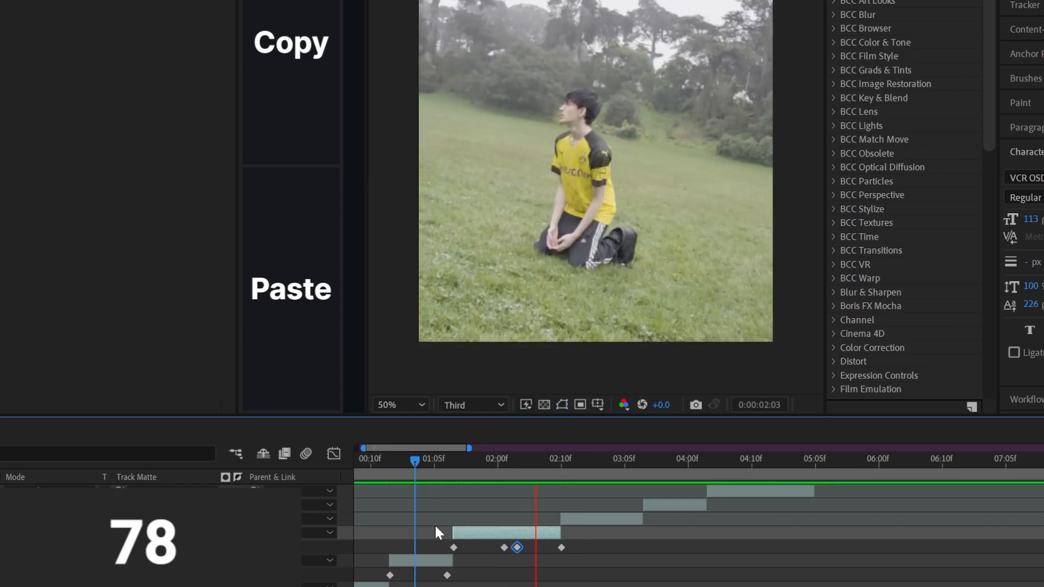
left_click(543, 547)
left_click_drag(517, 547, 539, 550)
left_click(437, 471)
key("space")
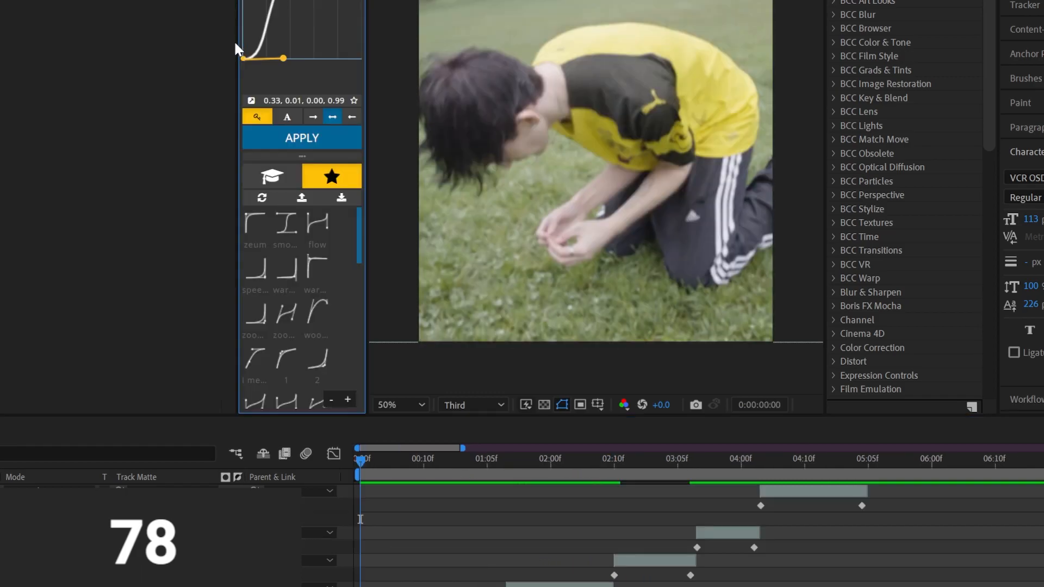
- Apply Easy Ease to the first clip's time-remap keyframes and show their speed graph
left_click_drag(234, 40, 155, 40)
scroll(467, 543, "down", 1)
left_click_drag(449, 582, 356, 569)
key("F9")
left_click(332, 454)
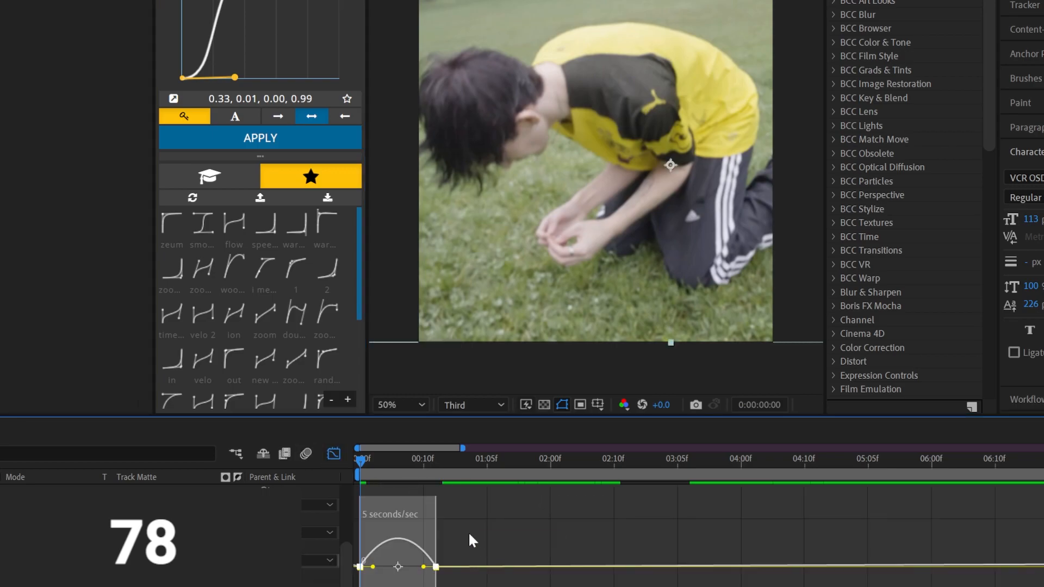
- Apply the saved easing preset 0.04, 0.76, 0.95, 0.37 to the first clip's time-remap keyframes
scroll(229, 321, "down", 4)
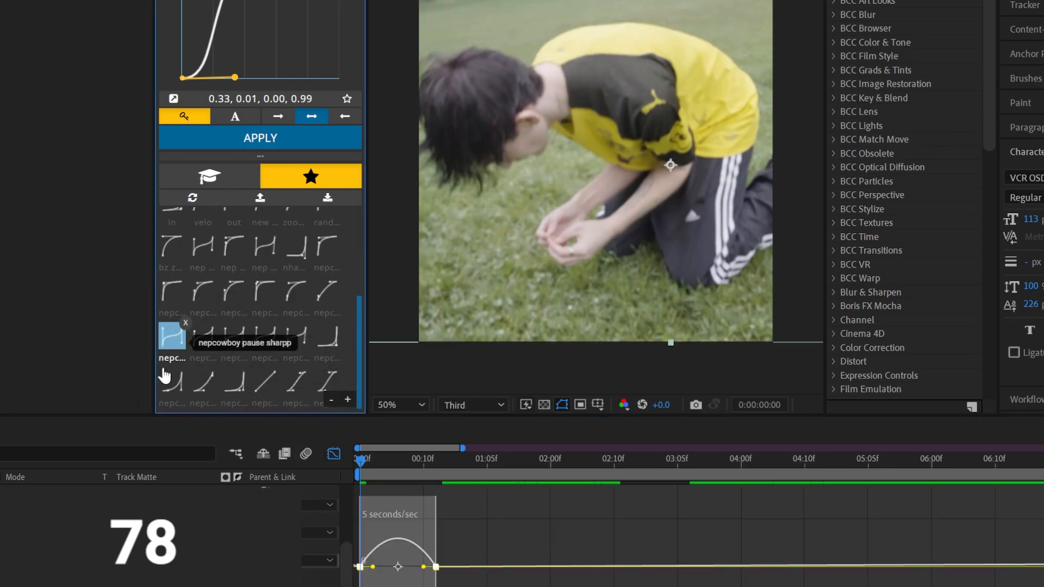
left_click(203, 334)
left_click(284, 144)
- Enable frame blending, leave the speed graph and preview the retimed first clip
right_click(485, 511)
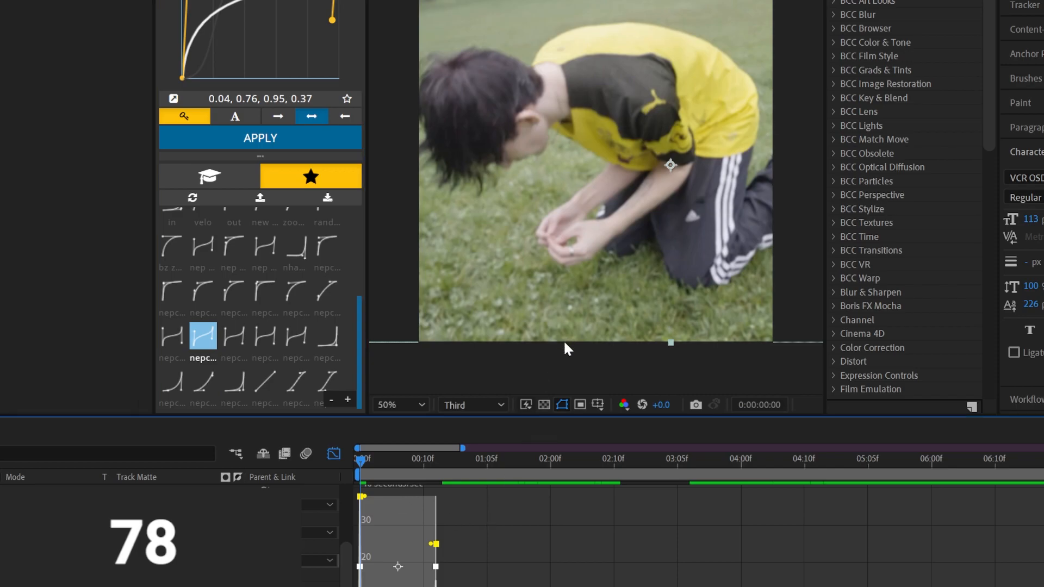
left_click(563, 336)
left_click(381, 489)
left_click(333, 453)
key("space")
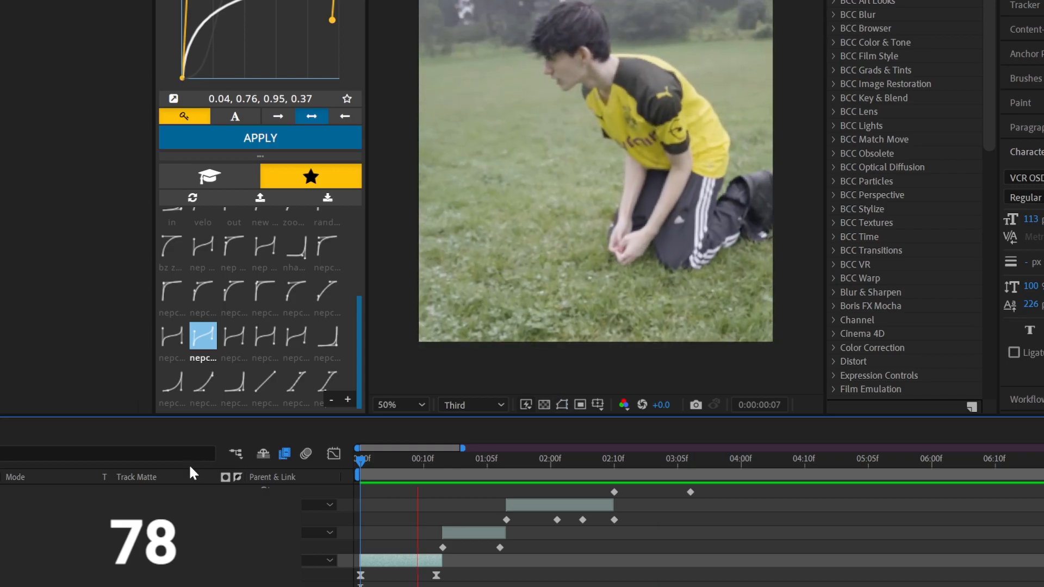
key("space")
- Apply the saved easing preset 0.03, 0.25, 0.10, 0.92 to the second clip's time-remap keyframes and preview it
left_click(480, 533)
key("i")
left_click_drag(551, 554, 367, 542)
scroll(217, 353, "up", 3)
left_click(203, 372)
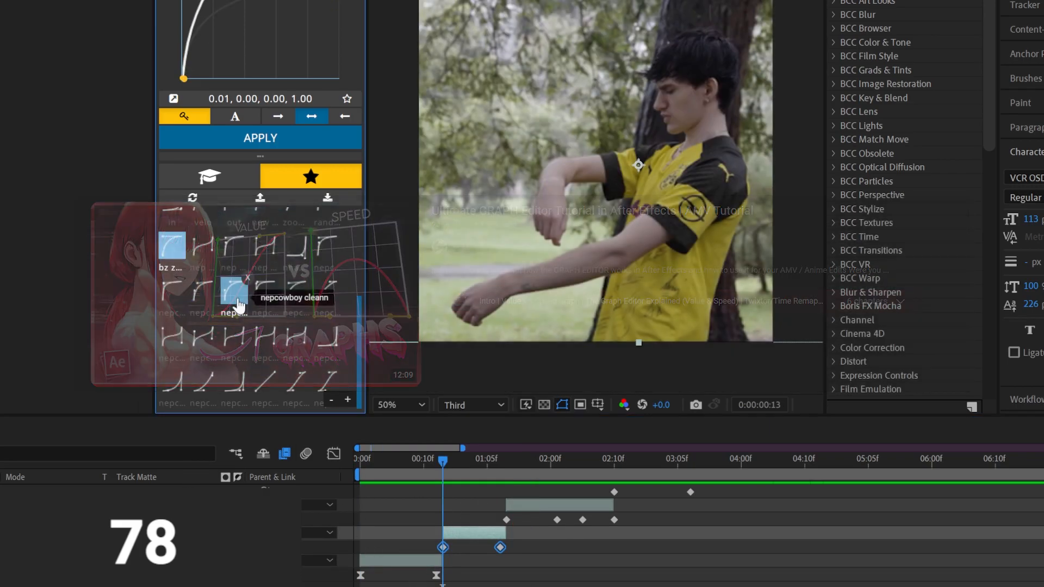
left_click(296, 291)
left_click(263, 137)
key("space")
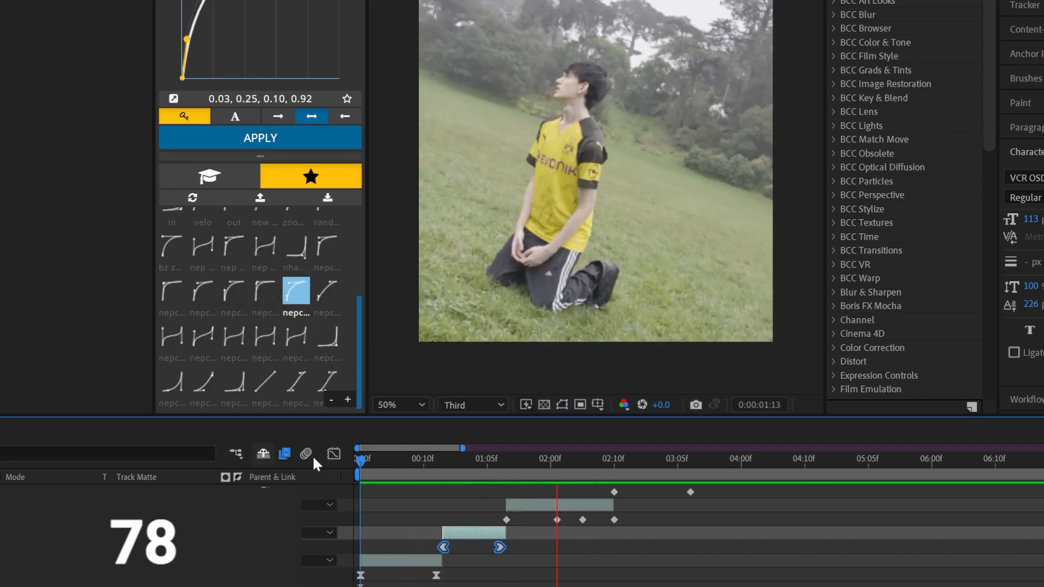
key("space")
- Paste the copied motion blur effect onto all layers and preview the sequence from the start
scroll(560, 544, "up", 2)
left_click(560, 585)
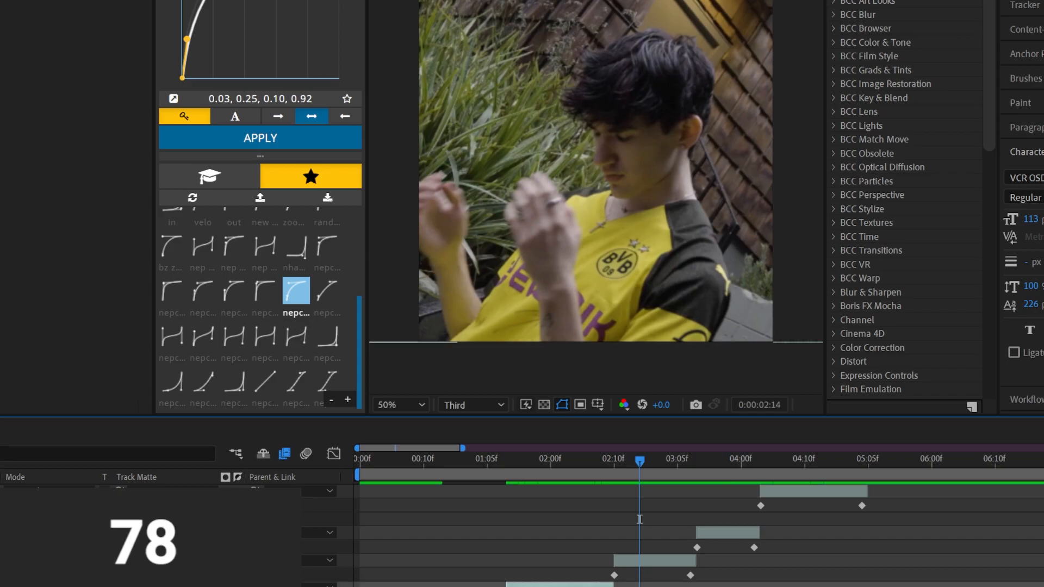
key("ctrl+a")
key("ctrl+v")
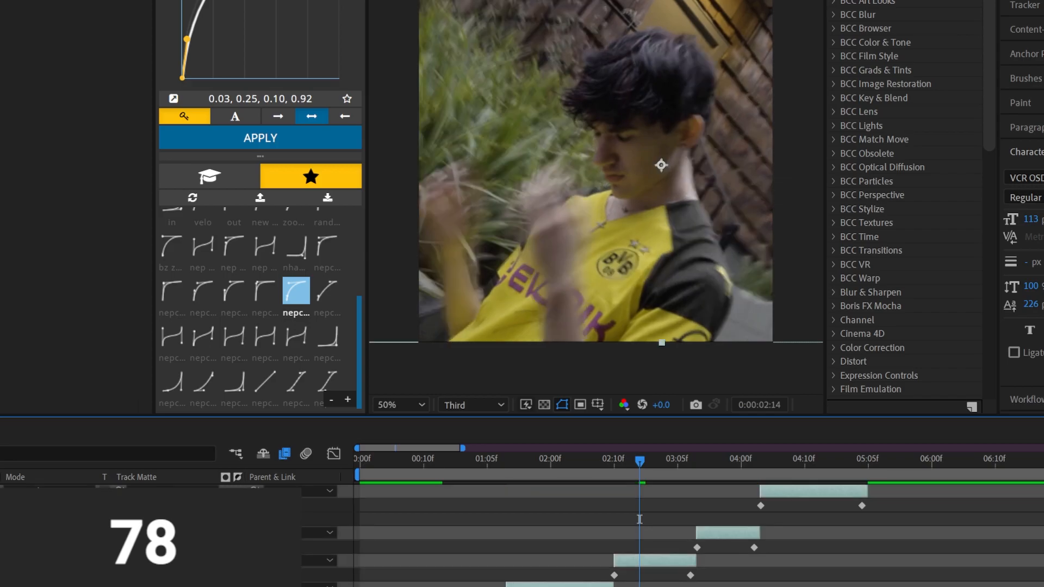
key("space")
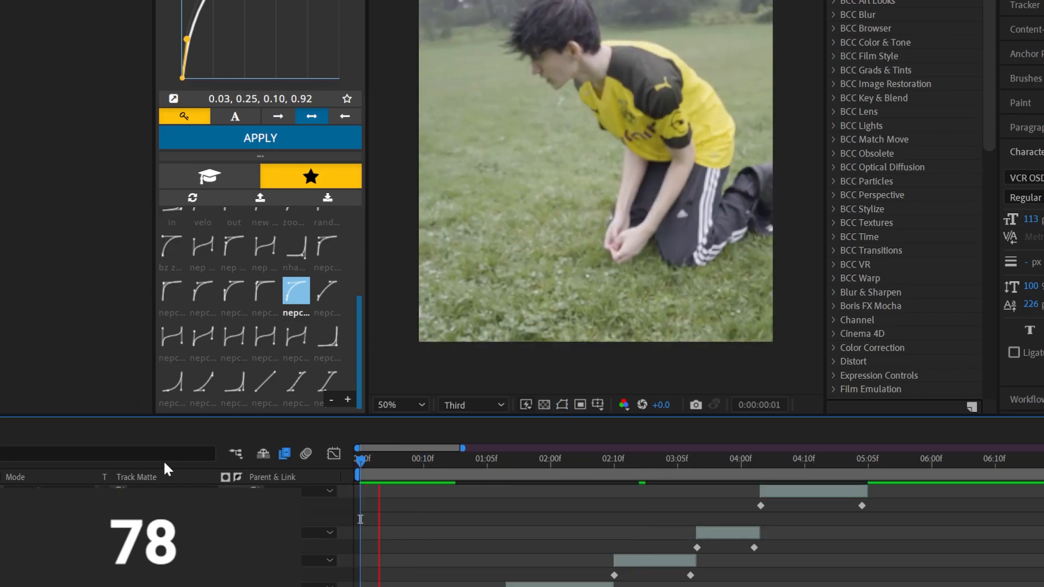
left_click(384, 471)
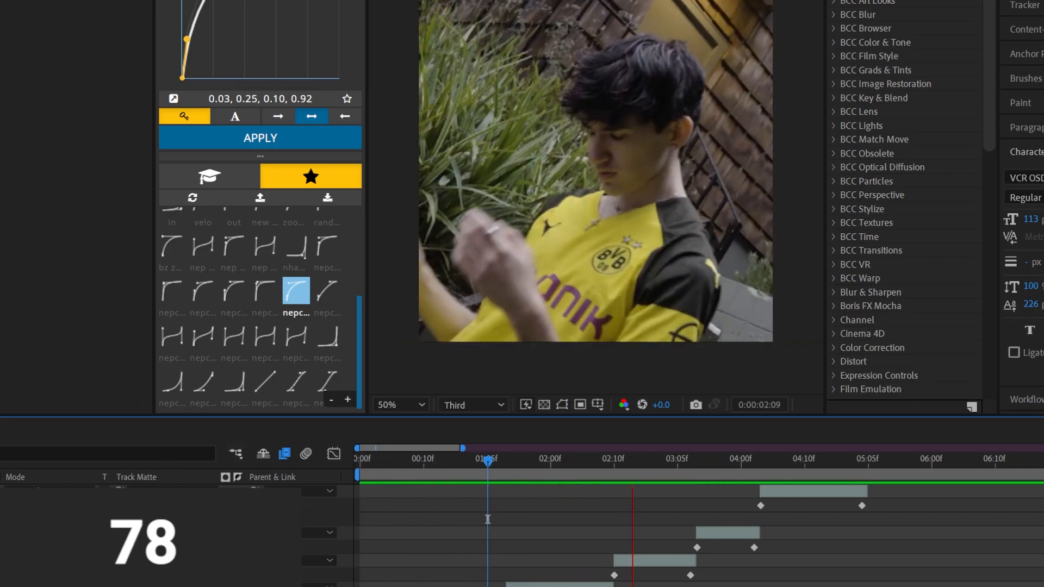
left_click(512, 472)
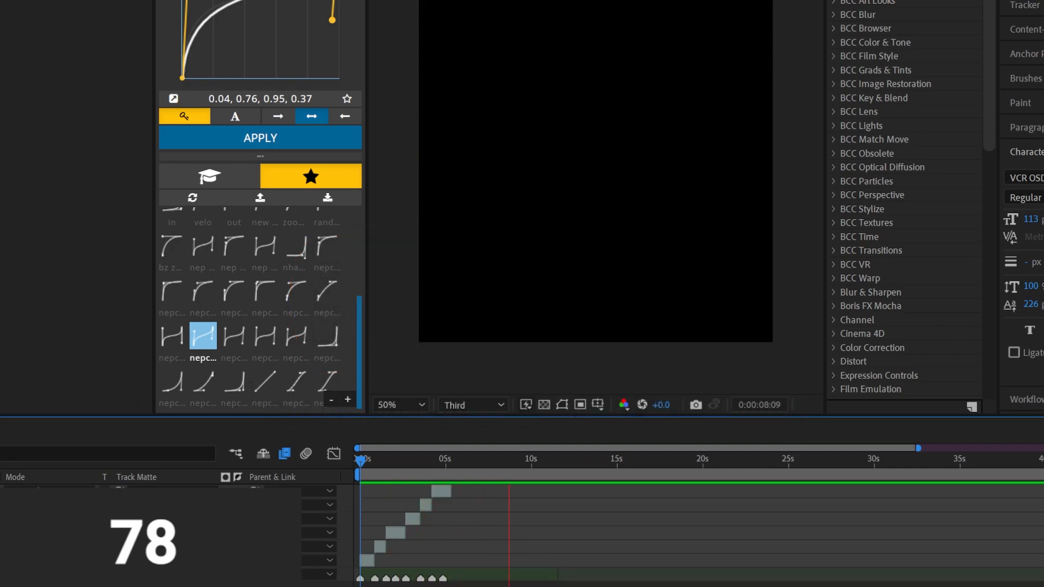
- Play back the opening clips to check the shake, lens blur and levels effects around the first cut
left_click(422, 458)
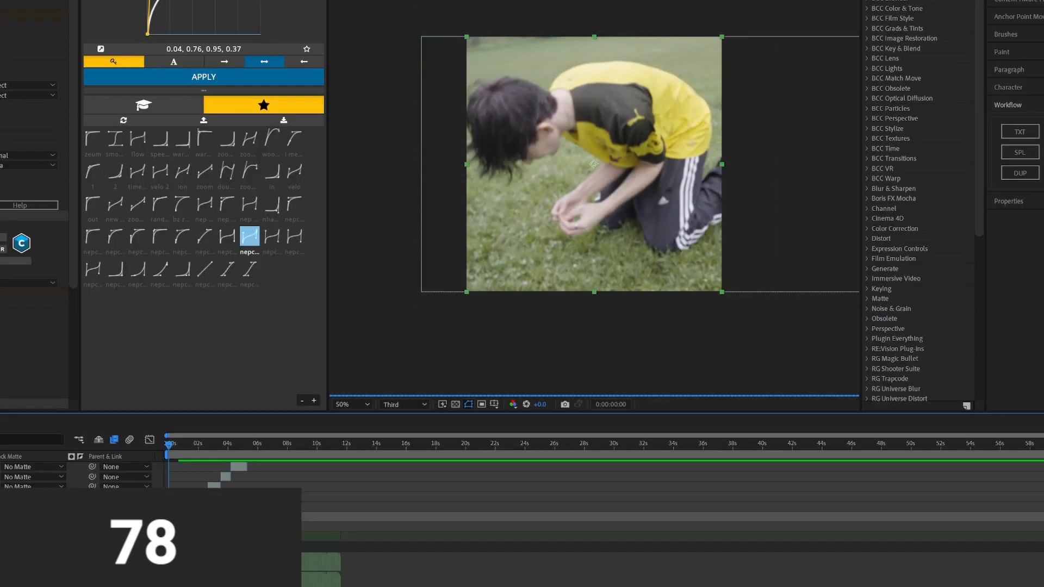
key("space")
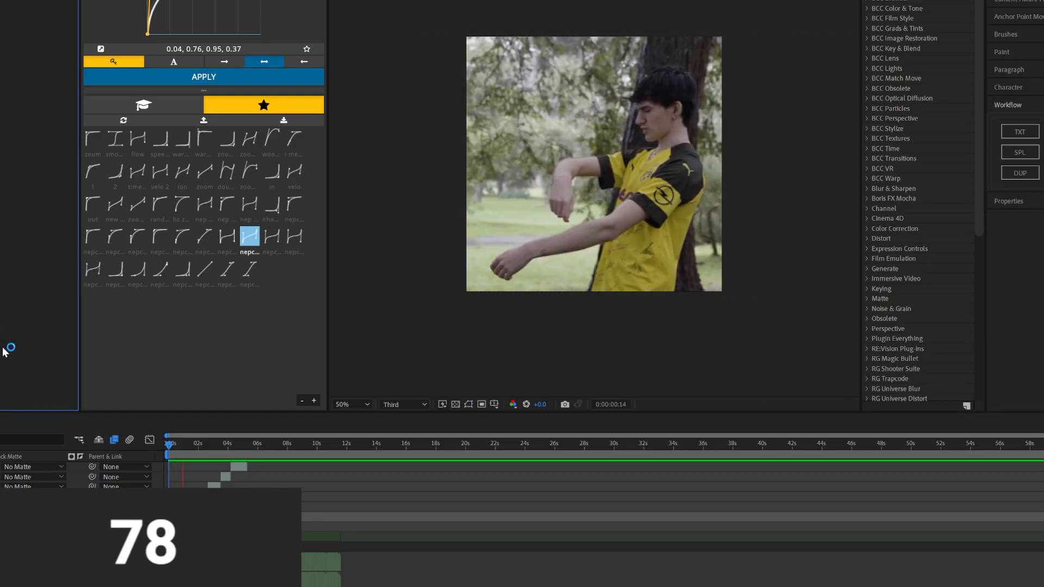
key("space")
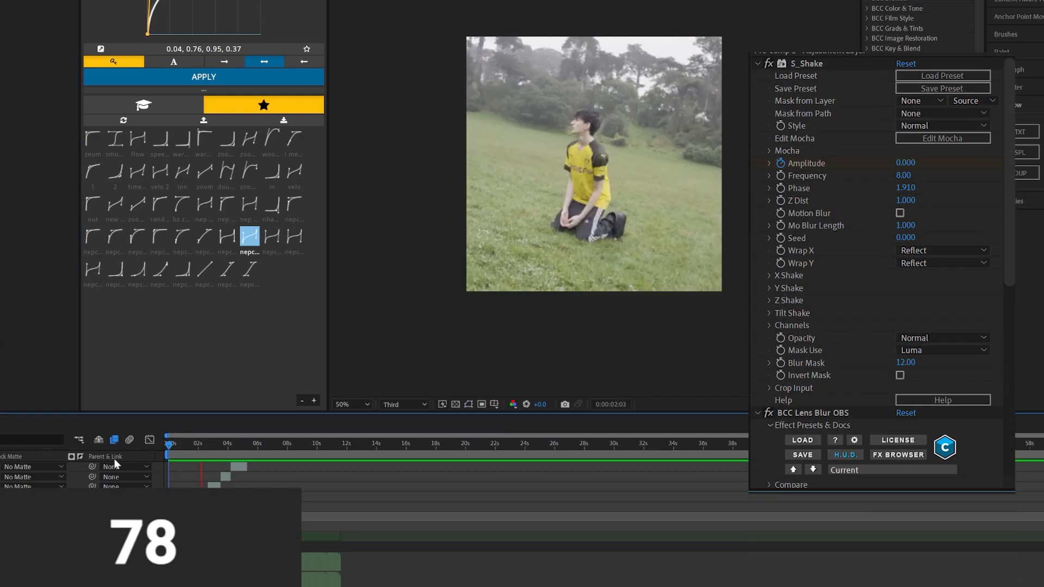
key("space")
key("space")
left_click(179, 444)
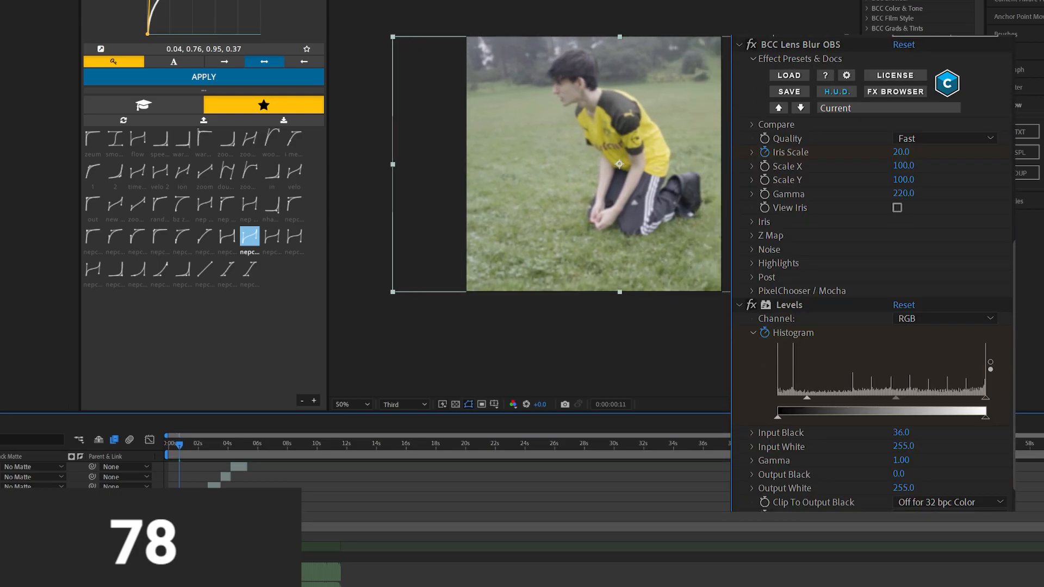
key("space")
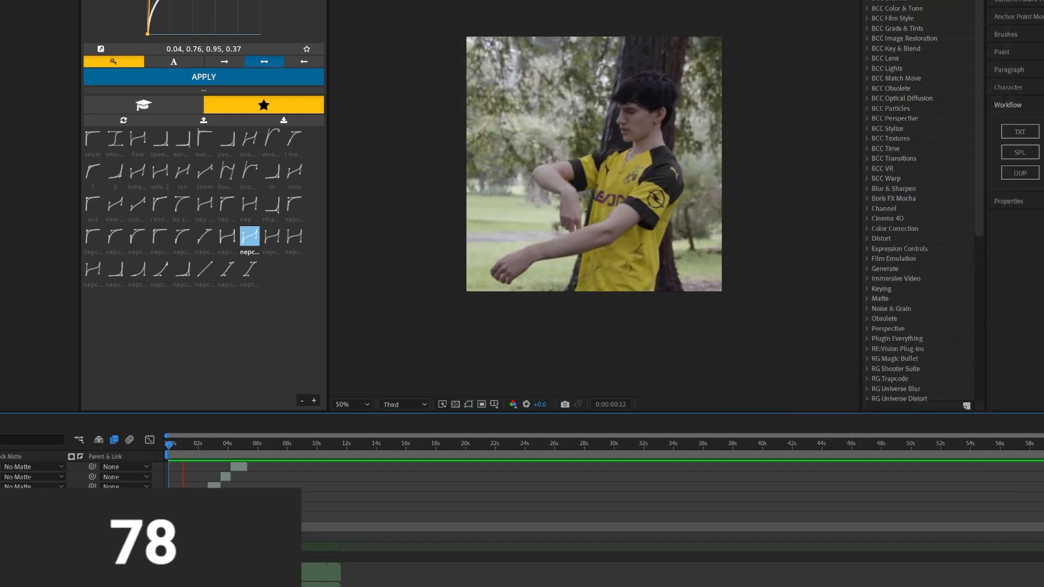
left_click(169, 446)
key("space")
key("space")
- Split the second clip's layer four frames before the current time and preview the cut
left_click(183, 506)
key("Page_Up")
key("Page_Up")
key("Page_Up")
key("Page_Up")
left_click(1020, 152)
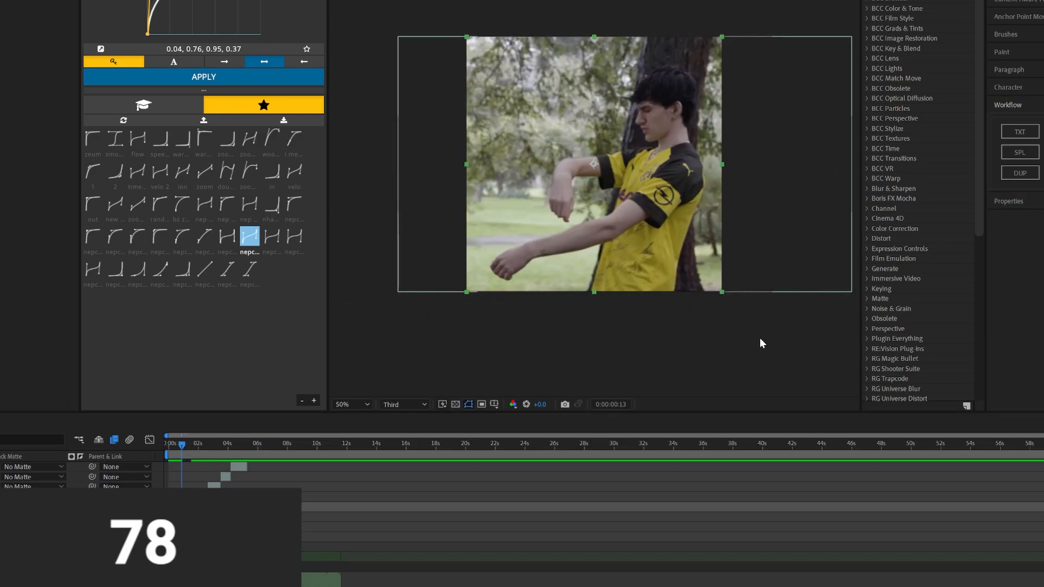
left_click(168, 449)
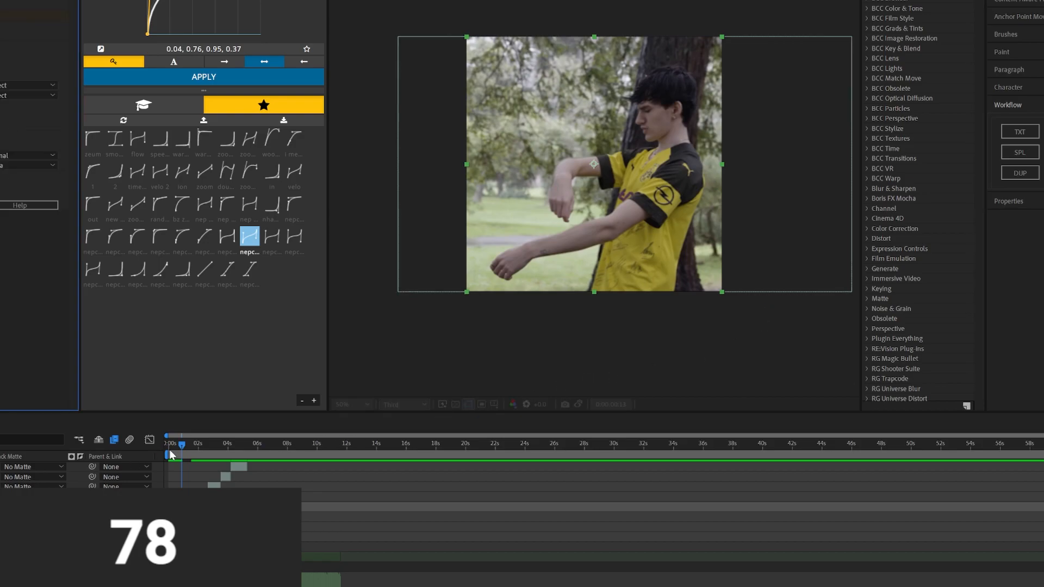
key("space")
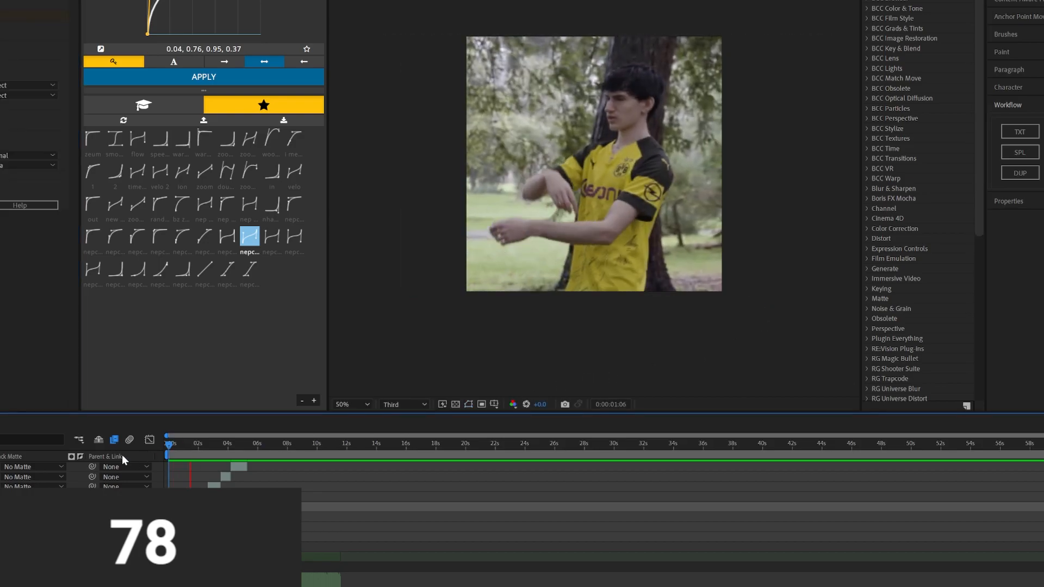
left_click_drag(178, 449, 184, 450)
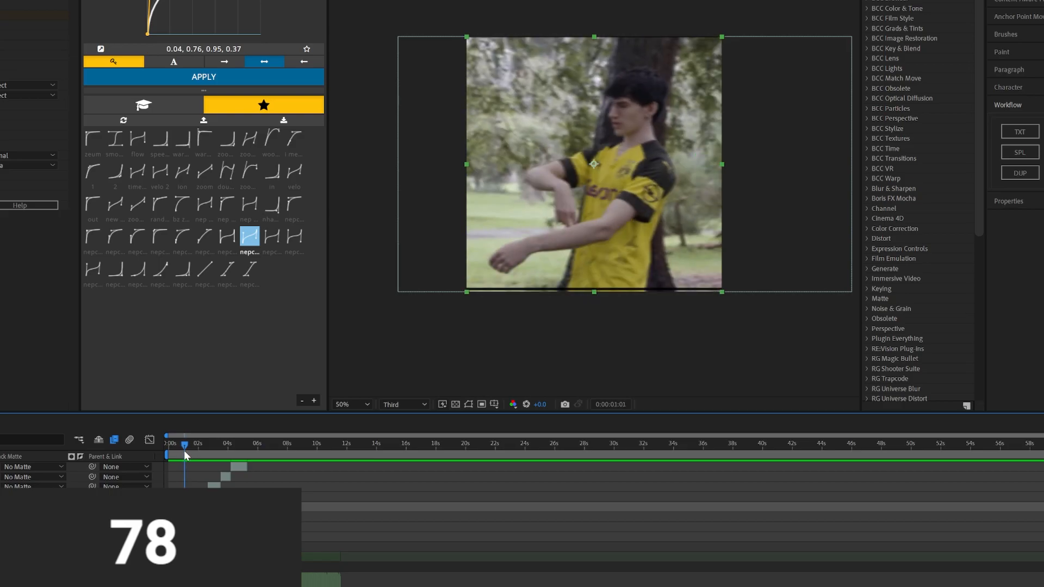
key("space")
- Adjust the shake effect's Phase on the third clip and preview the motion
left_click(193, 451)
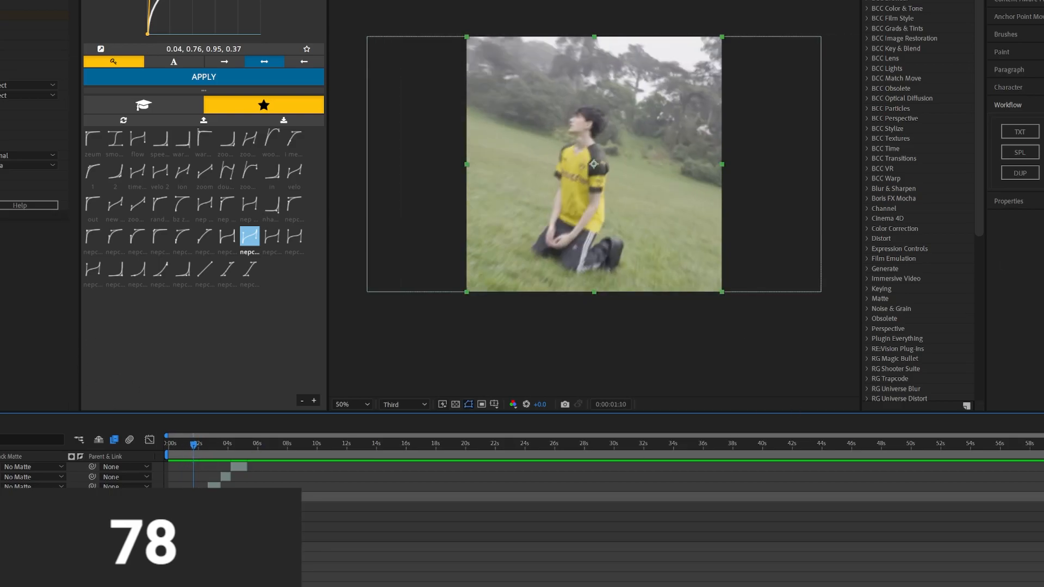
left_click_drag(1, 38, 5, 37)
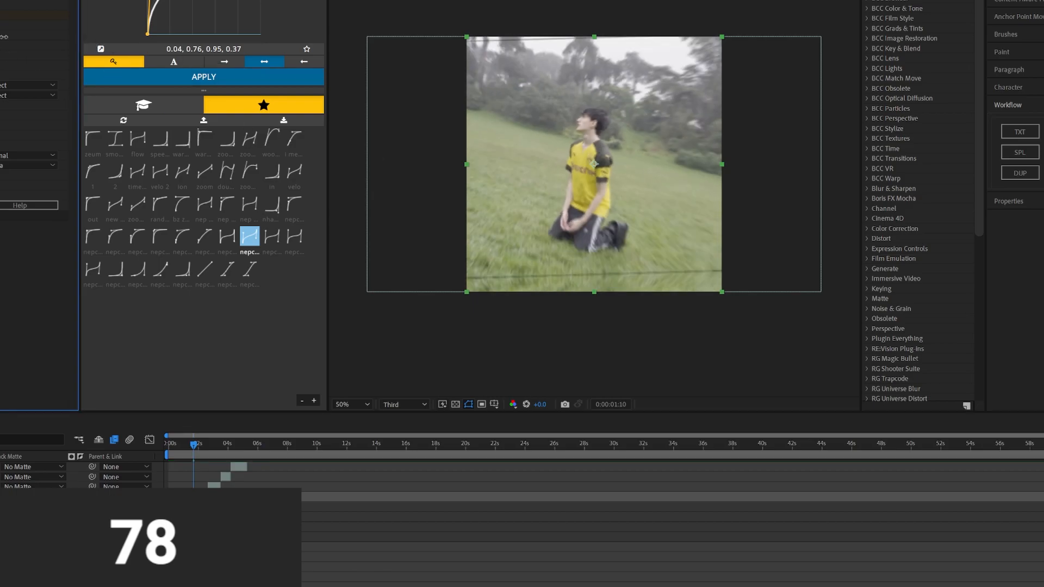
left_click(182, 446)
key("space")
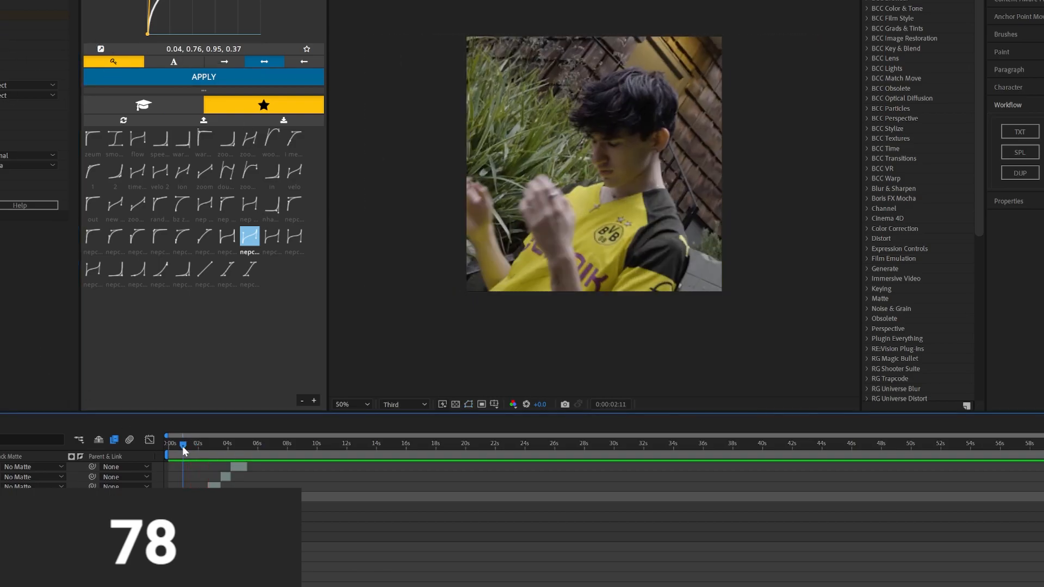
- Split the third clip's layer near its start
left_click(191, 446)
left_click(1020, 152)
left_click(194, 446)
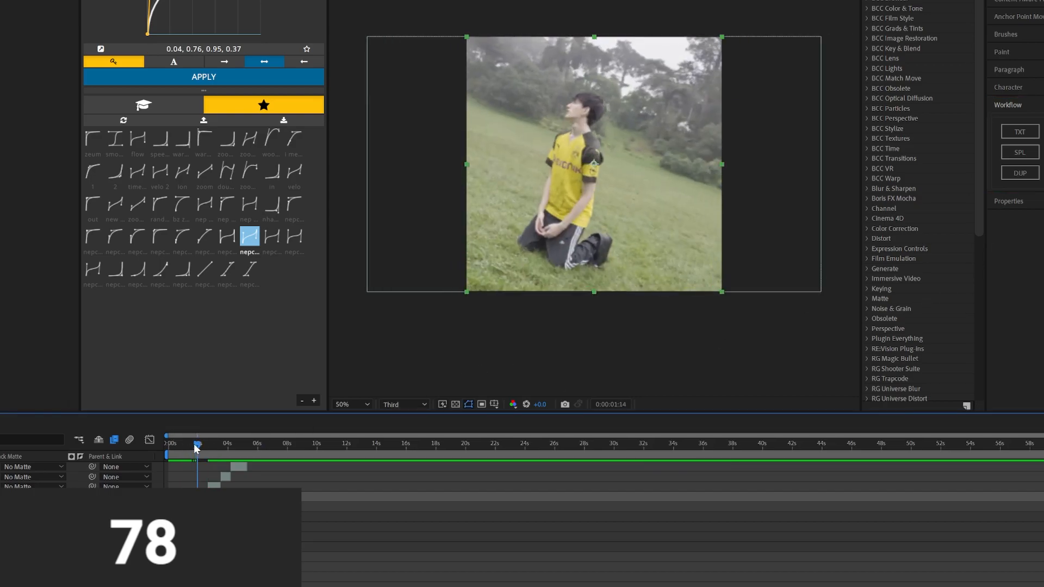
- Draw a closed Pen tool mask around the seam along the lower edge of the third clip's image and preview it
left_click_drag(194, 446, 191, 446)
key("g")
left_click(501, 259)
key("ctrl+z")
left_click(503, 268)
left_click(508, 314)
left_click(669, 299)
left_click(714, 293)
left_click(741, 288)
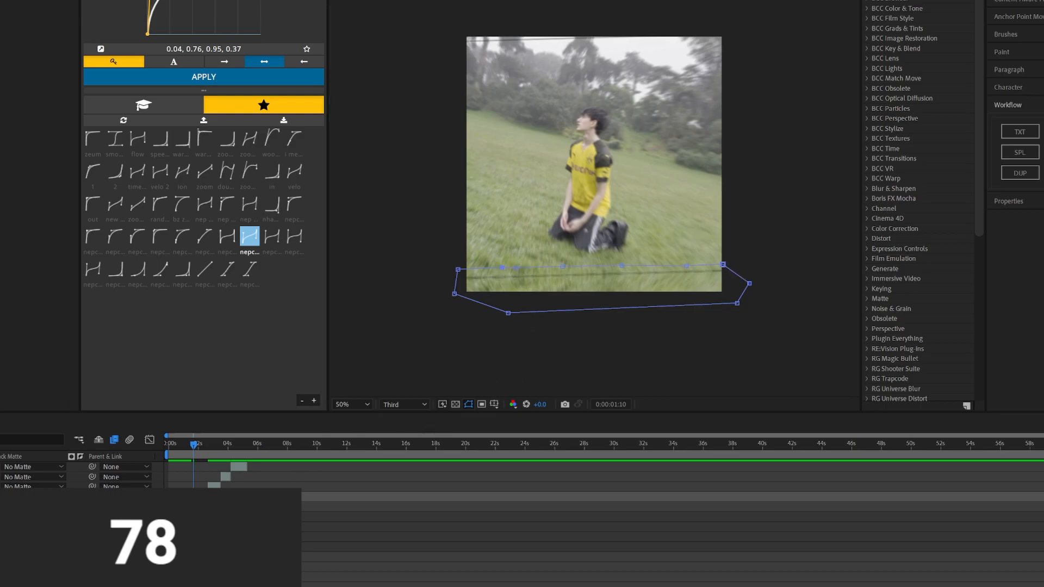
key("Return")
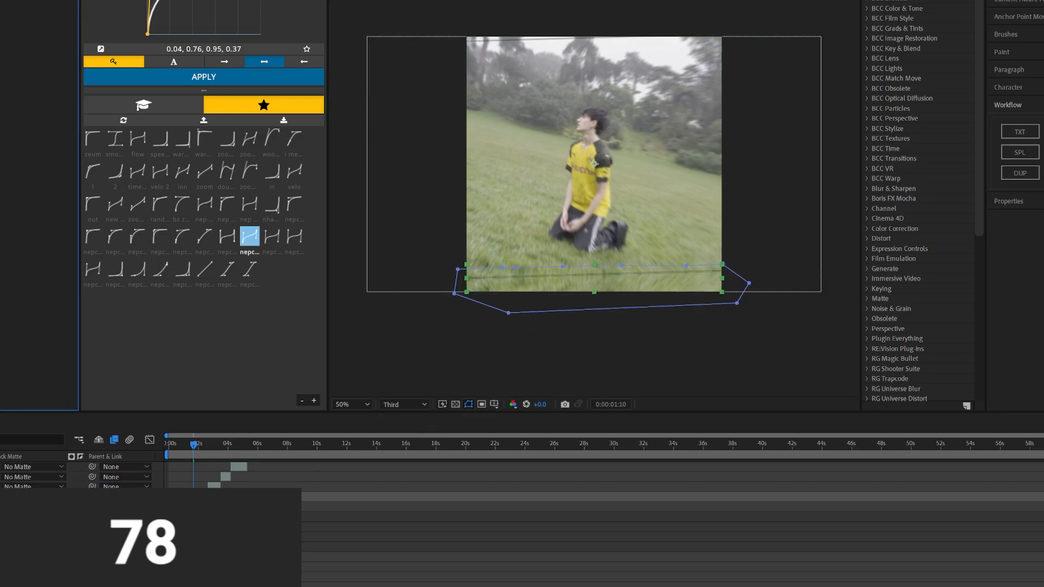
key("space")
left_click(189, 446)
key("space")
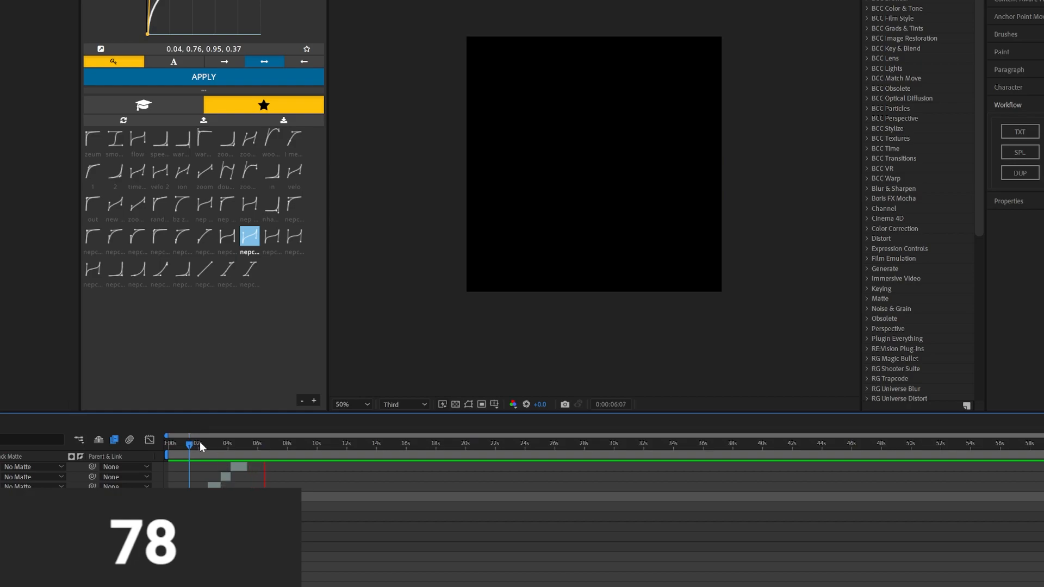
- Paste the copied Transform effect onto the fourth clip at 0:00:04:11 and set its second keyframe at 0:00:05:01
left_click(200, 445)
key("space")
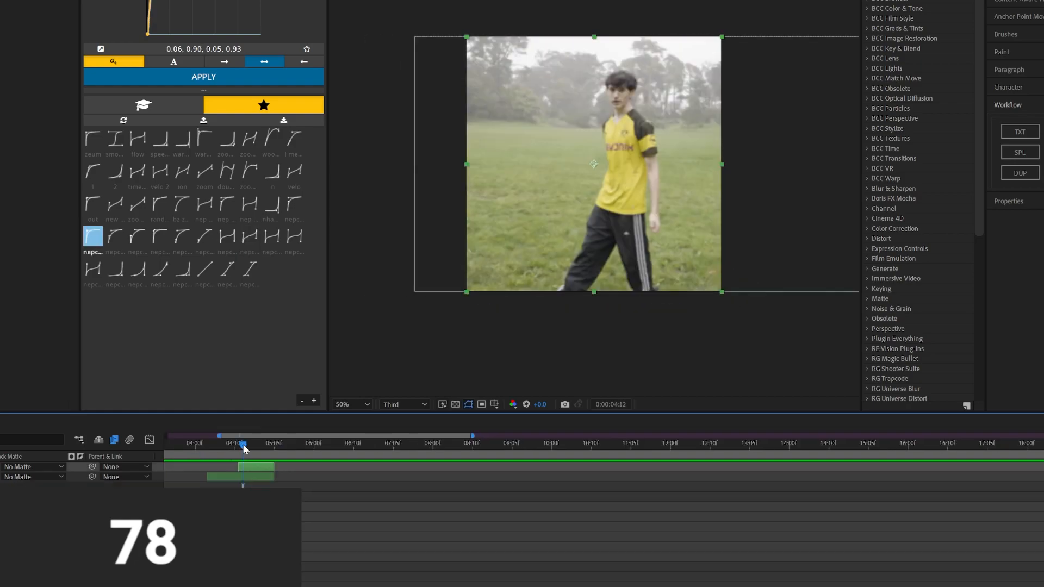
left_click_drag(243, 447, 239, 446)
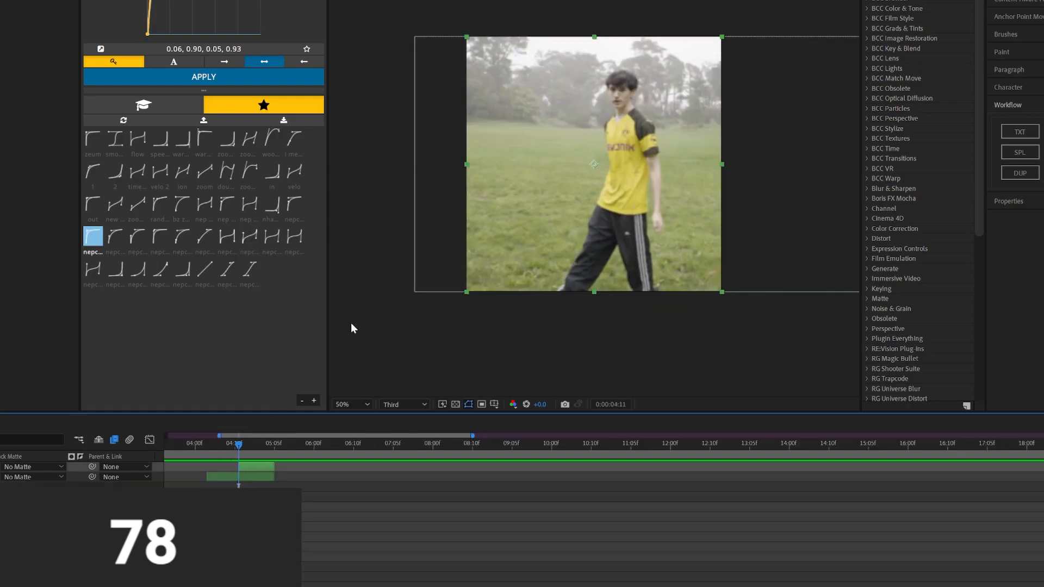
key("ctrl+v")
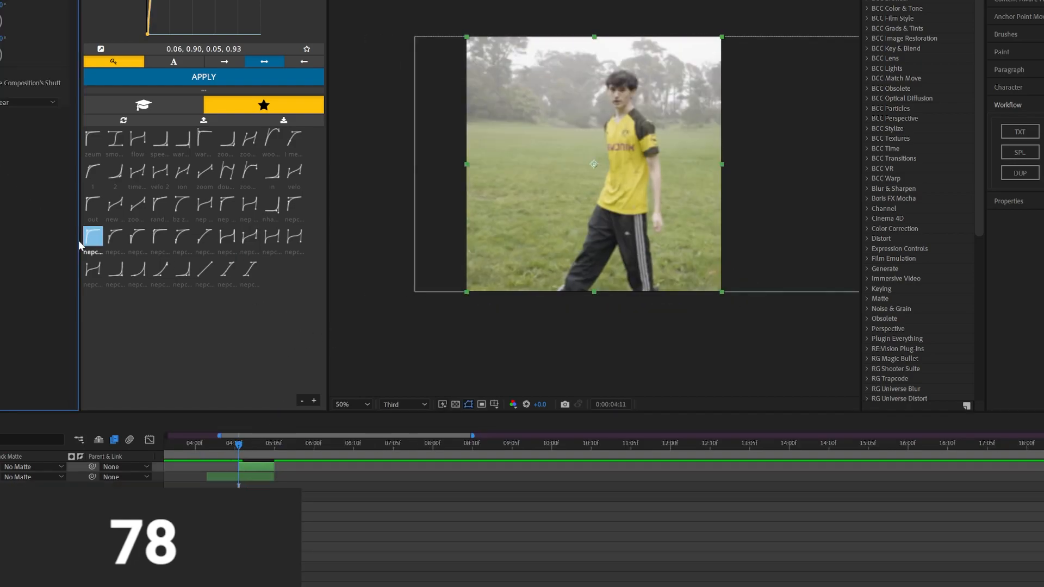
key("u")
left_click_drag(245, 445, 259, 445)
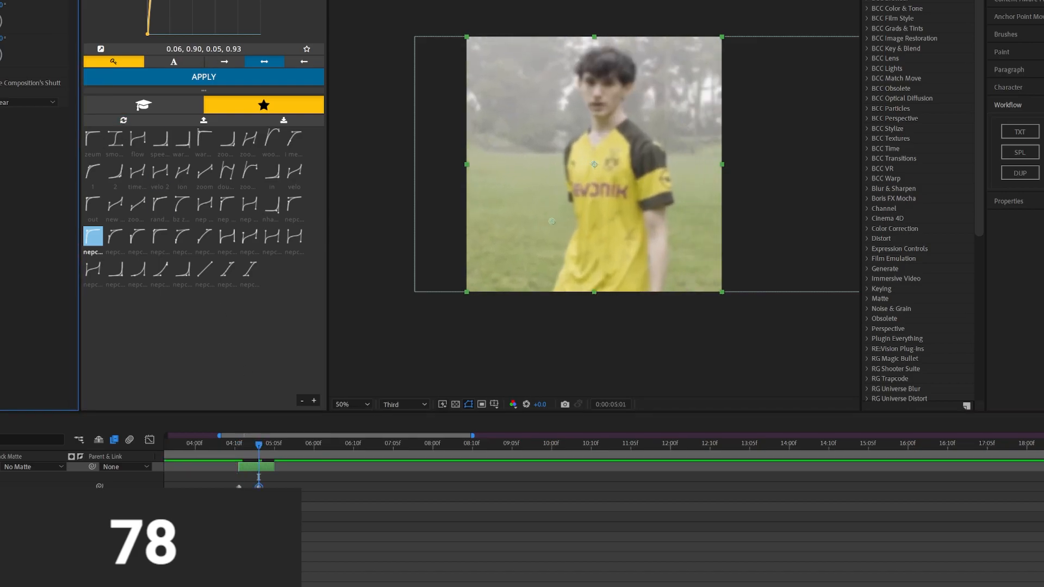
- Check the fourth clip's frame at Full preview resolution, return to Third and preview the clip's zoom
left_click(405, 405)
left_click(422, 433)
left_click(409, 457)
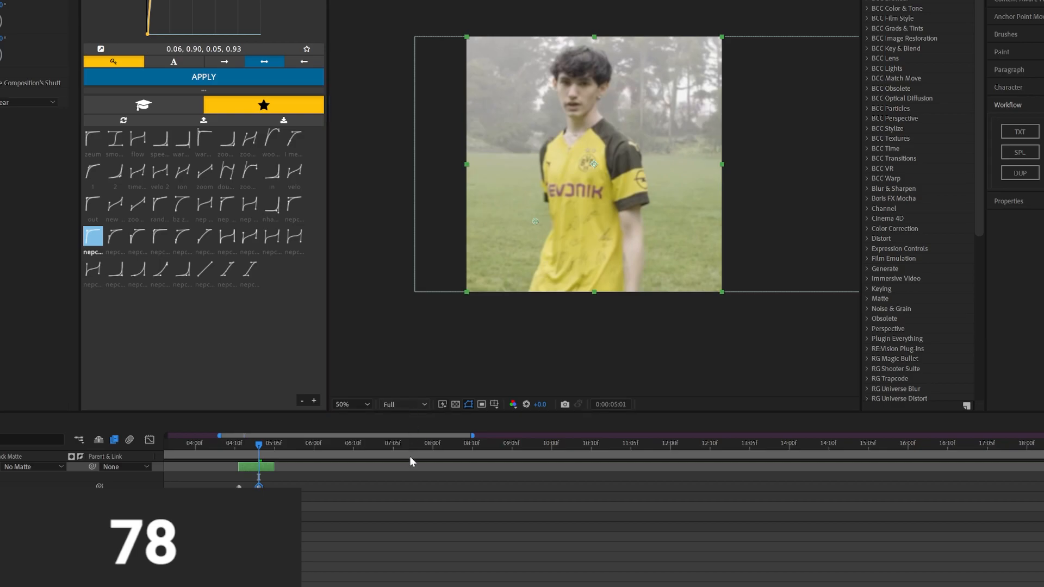
left_click(189, 446)
key("space")
key("space")
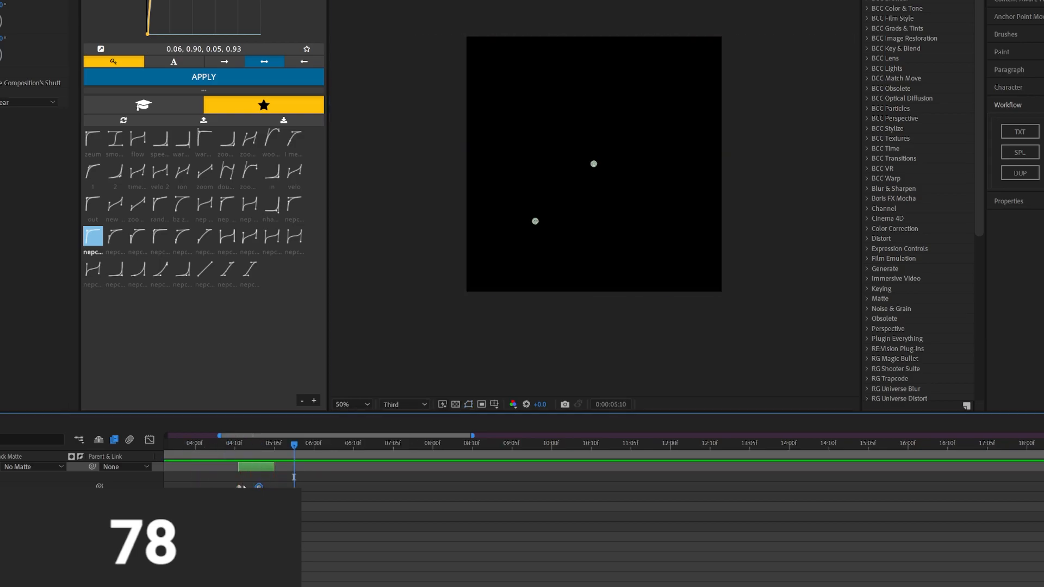
- Apply the saved easing curve 0.04, 0.53, 0.19, 0.92 to the fourth clip's Transform keyframes and preview the motion
left_click(115, 236)
left_click(204, 76)
left_click(218, 447)
key("space")
key("space")
- Copy the fourth clip's first Transform keyframe to 0:00:05:04
left_click_drag(224, 446, 266, 446)
left_click(306, 498)
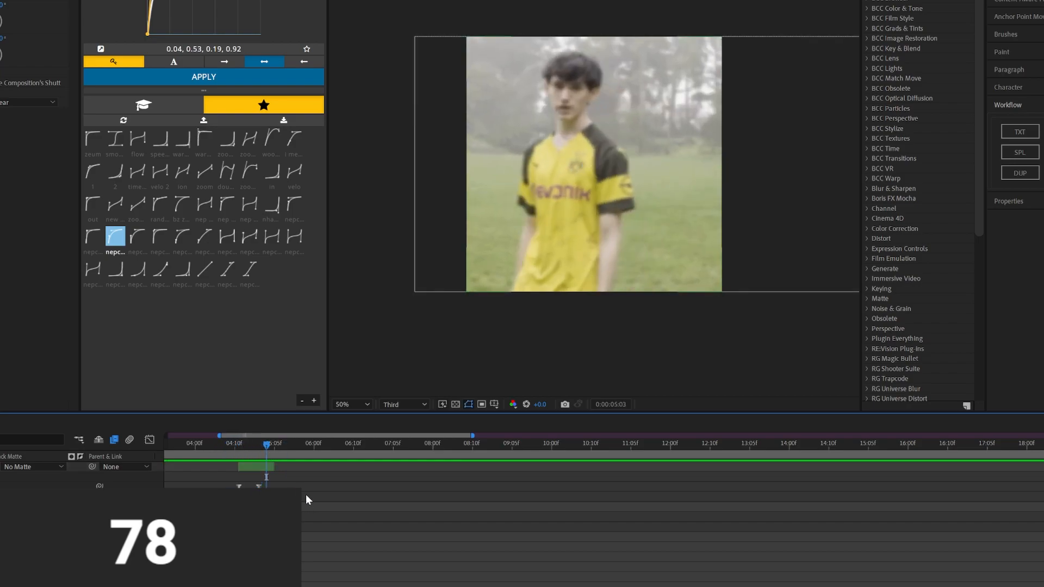
left_click(261, 466)
key("Page_Down")
left_click_drag(230, 477, 246, 491)
key("ctrl+c")
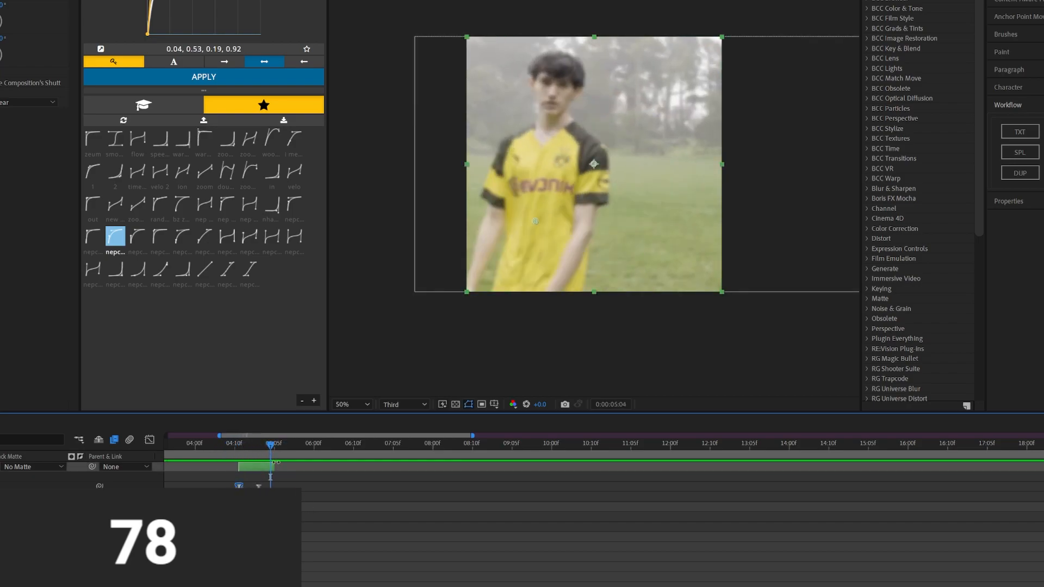
key("ctrl+v")
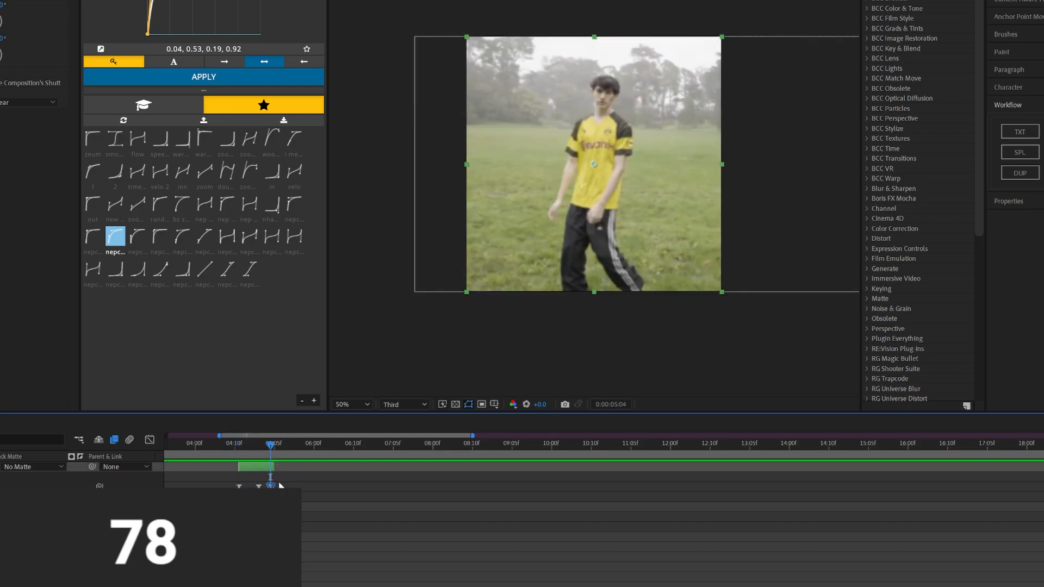
- Try the easing curve 0.28, 0.02, 0.97, 0.05 on the fourth clip's last two keyframes and replace it with 0.79, 0.03, 0.97, 0.05
left_click(258, 486, "shift")
left_click(137, 269)
left_click(204, 77)
left_click(222, 447)
key("space")
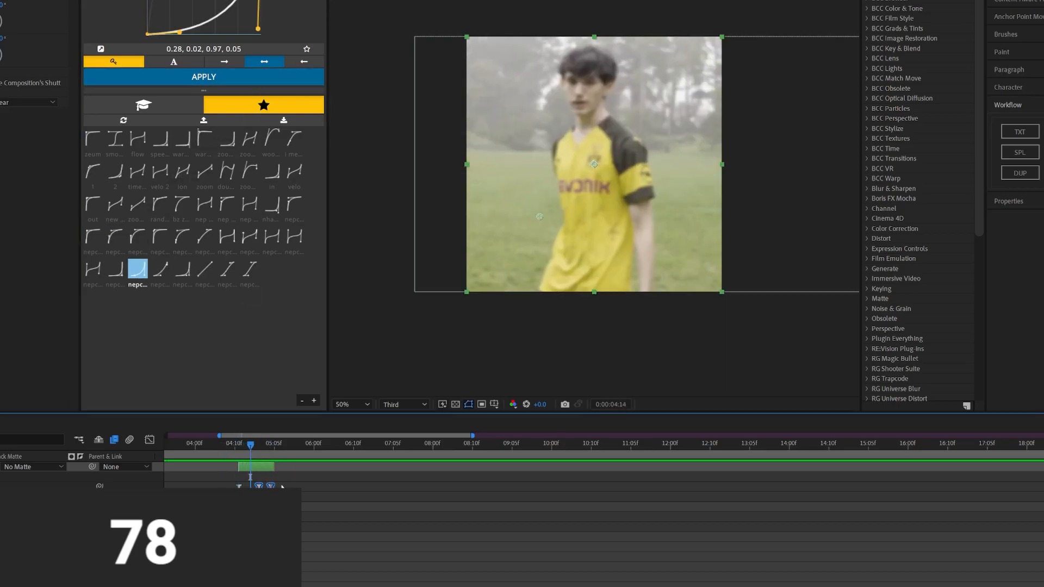
left_click(182, 268)
left_click(204, 77)
left_click(223, 446)
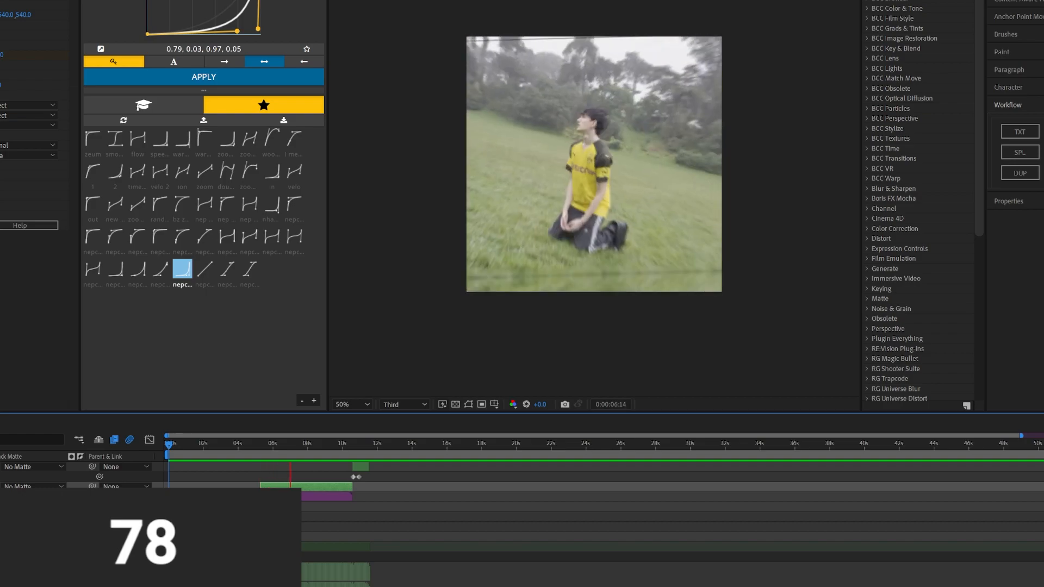
- Stop the montage preview, duplicate the clip's layer and trim the start of the copy
key("space")
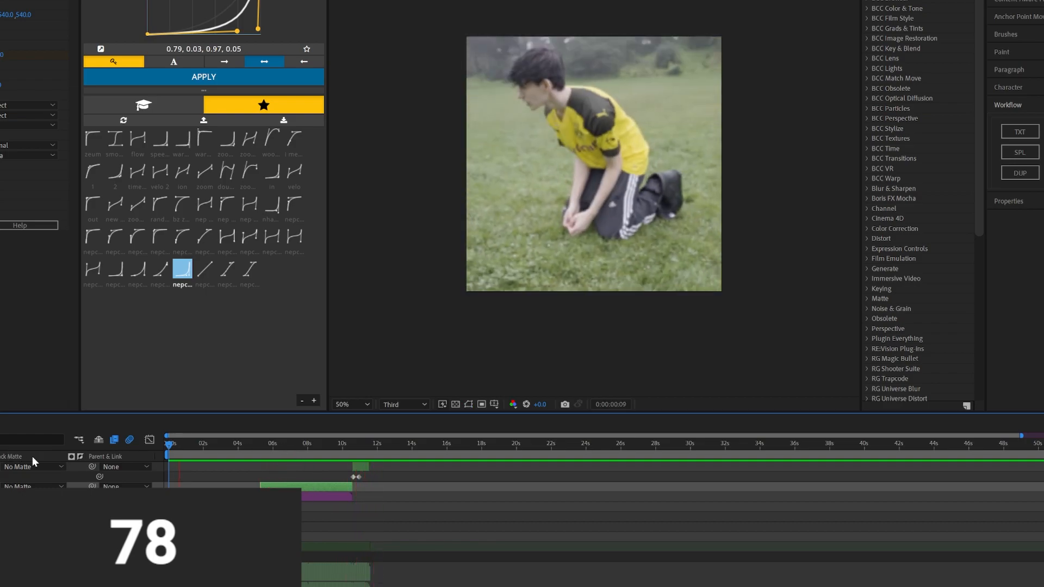
left_click(1020, 173)
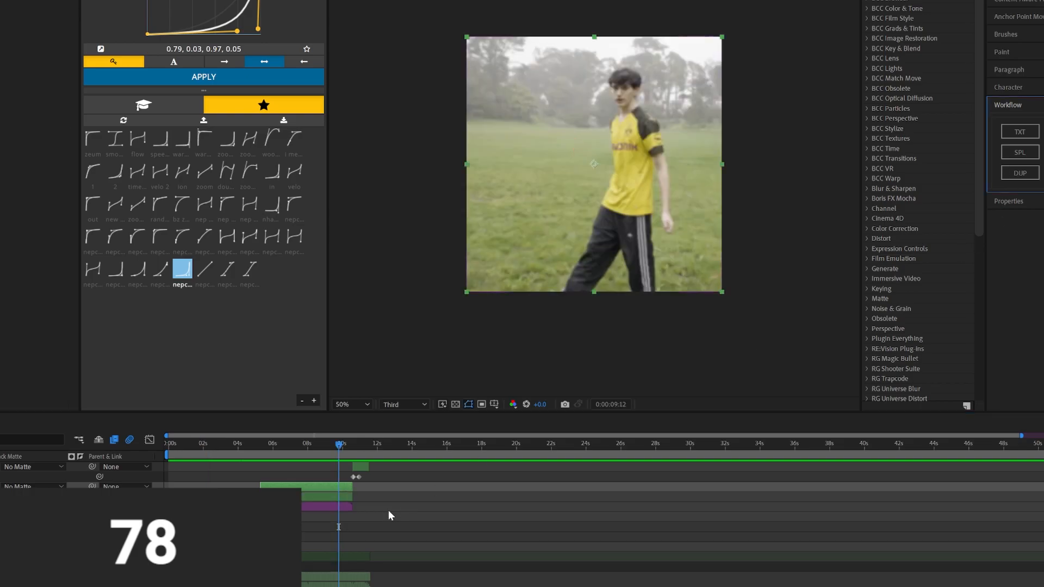
scroll(382, 514, "up", 1)
key("alt+[")
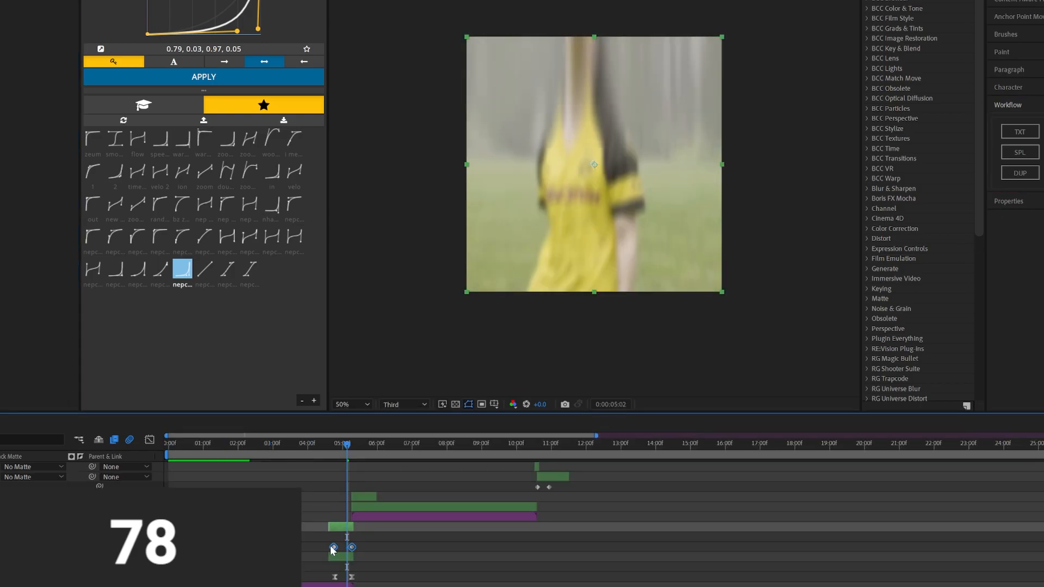
- Apply the easing curve 0.28, 0.02, 0.97, 0.05 to the blur transition's two keyframes before the cut near five seconds and preview it
left_click(315, 446)
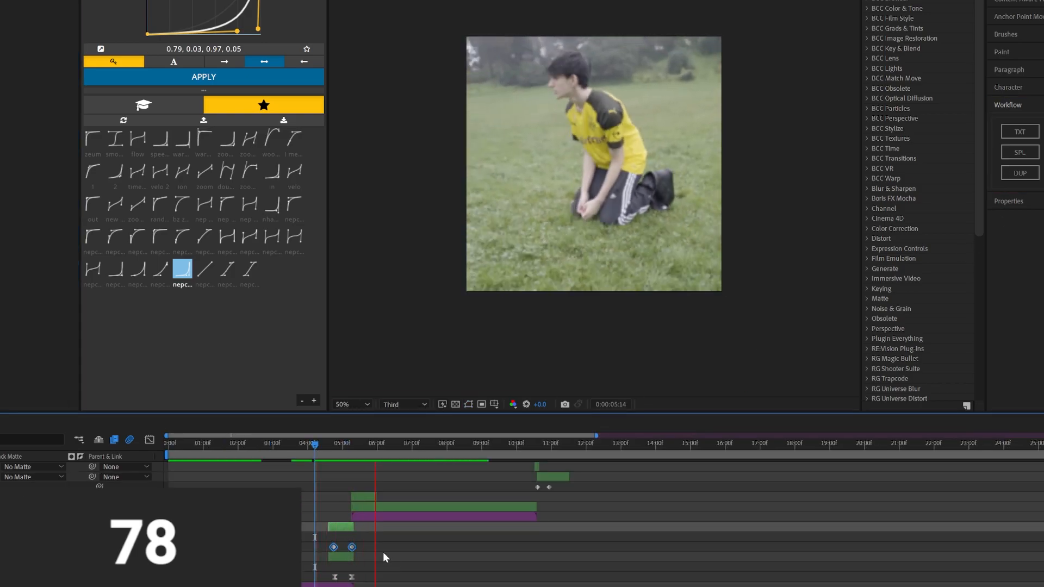
left_click(137, 268)
left_click(203, 76)
left_click(321, 446)
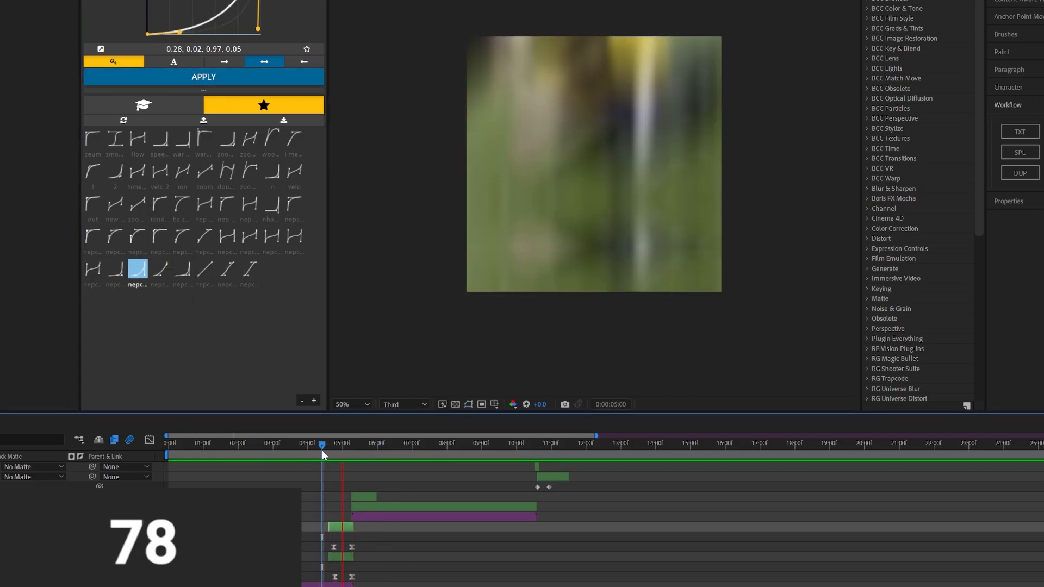
key("space")
- Move the blur transition's first keyframe closer to the cut and preview the timing
left_click(360, 555)
left_click_drag(334, 547, 343, 548)
left_click(312, 441)
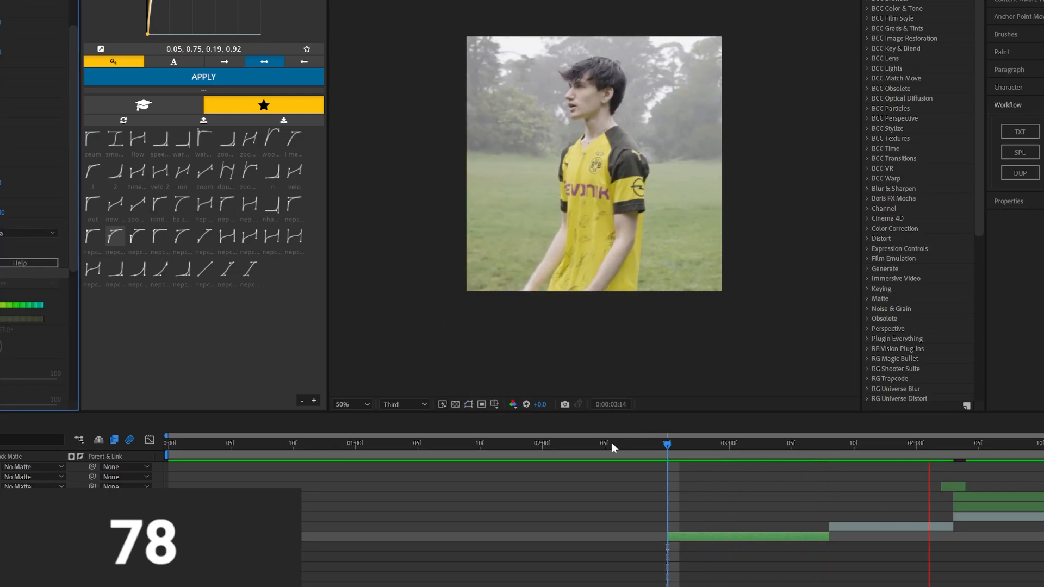
- Nudge the tinted clip at 0:00:02:10 slightly later in the timeline and preview the moment around it
left_click(607, 447)
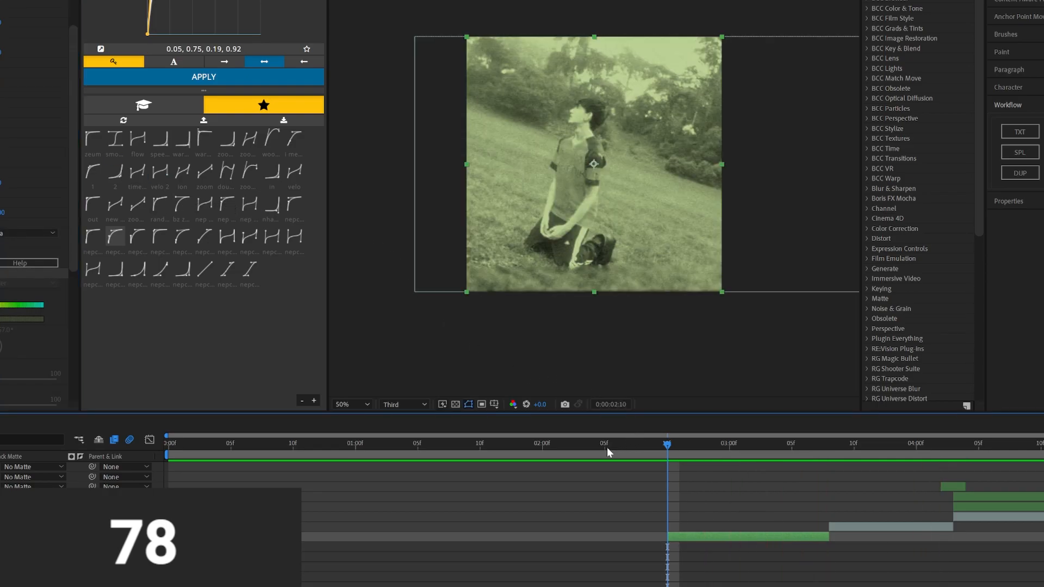
key("space")
key("space")
left_click(669, 447)
key("ctrl+0")
left_click_drag(674, 539, 692, 538)
key("space")
left_click(631, 445)
key("space")
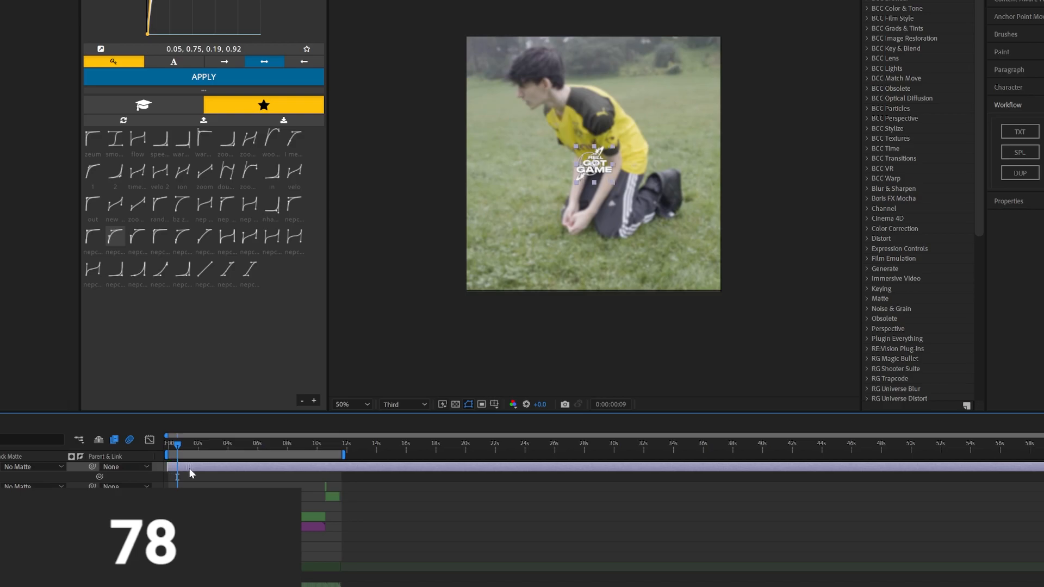
- Preview the montage with its logo from the beginning and add the composition to the render queue
left_click_drag(177, 450, 112, 449)
key("space")
key("ctrl+m")
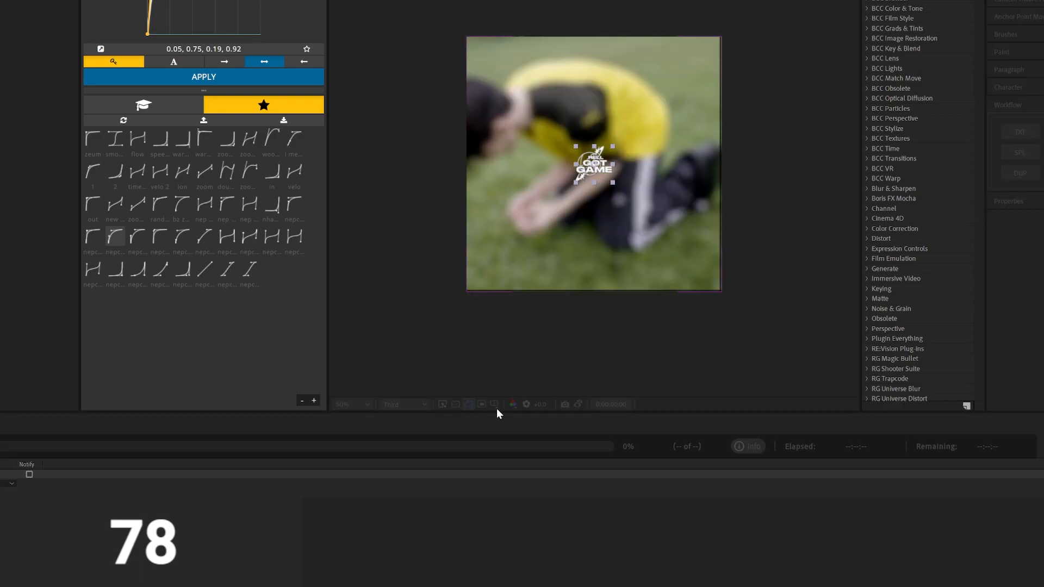